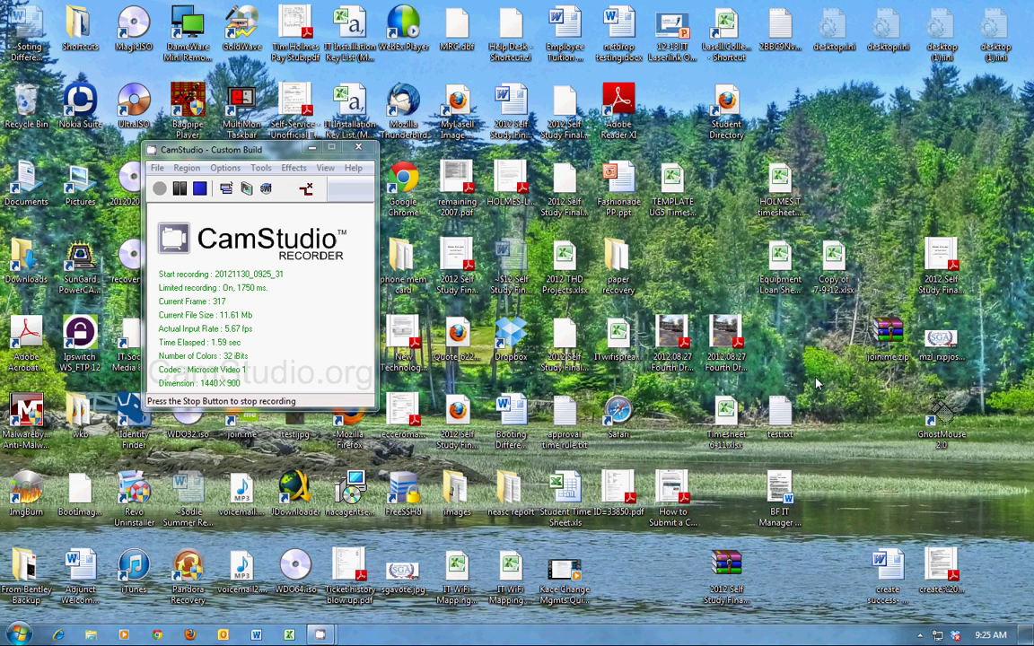
# Launch Word 2010 from the taskbar to get a blank Document1.
pyautogui.click(256, 635)
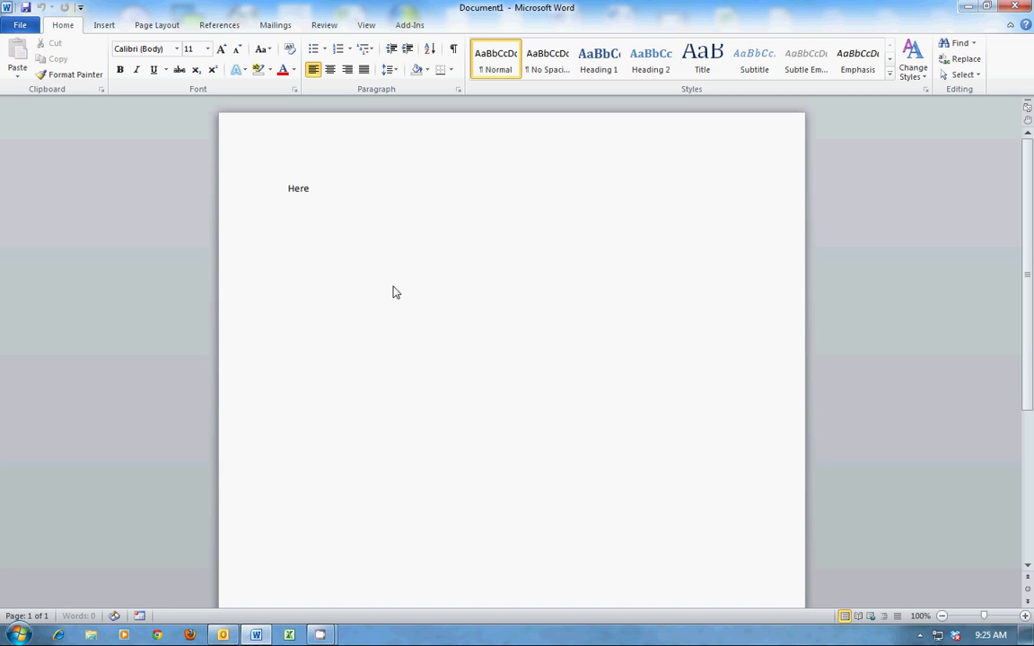
# Type 'change to be tracked' and delete 'change' as a tracked deletion with Track Changes on.
pyautogui.write('change to be tr')
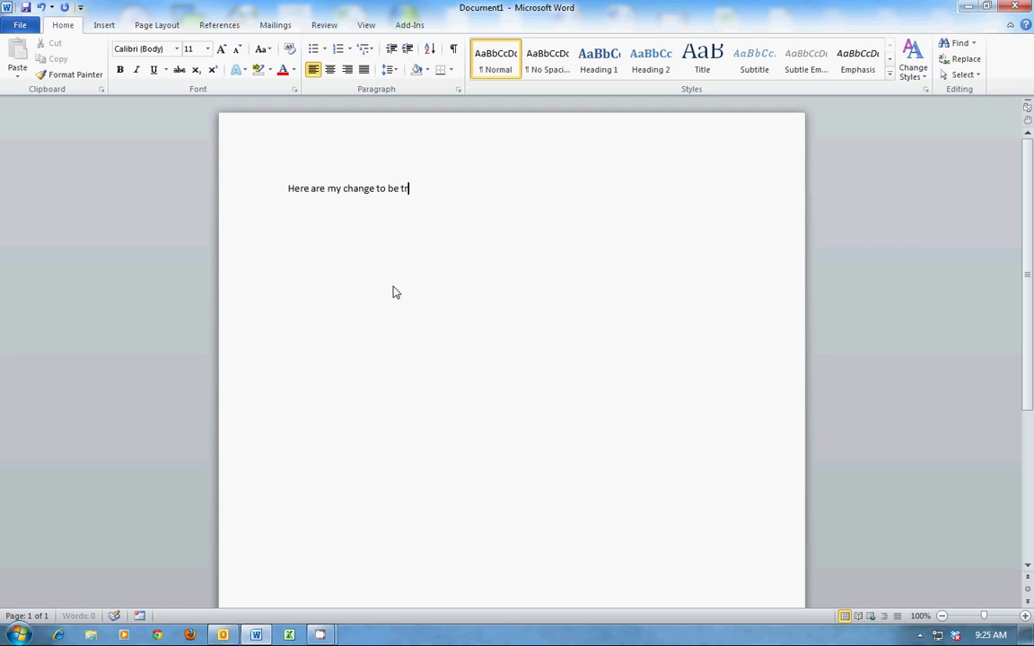
pyautogui.write('acked')
pyautogui.moveTo(376, 189); pyautogui.dragTo(351, 195)
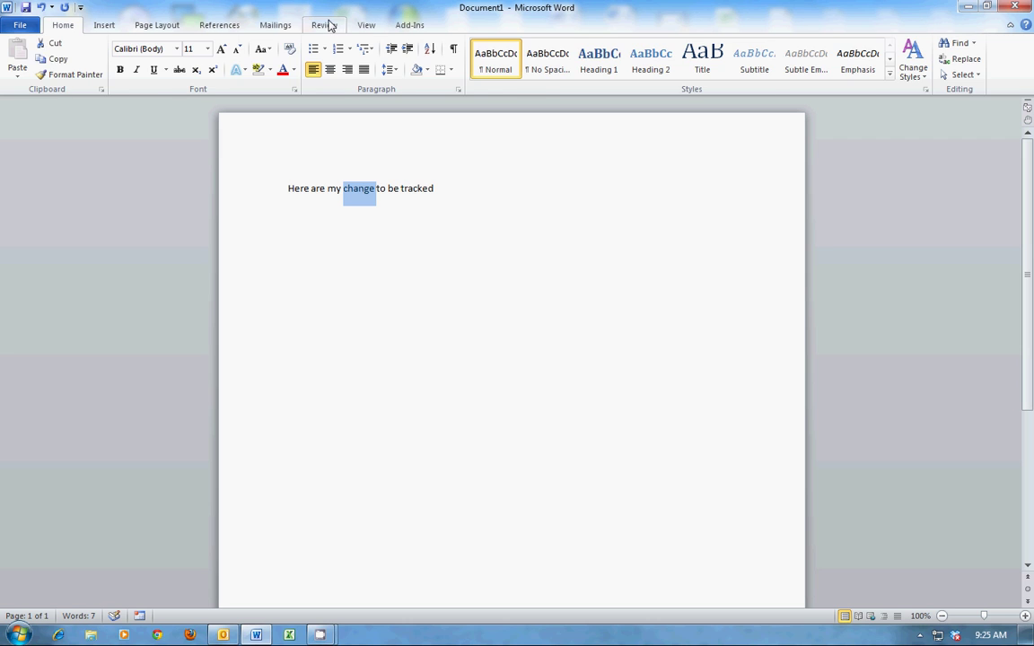
pyautogui.click(326, 26)
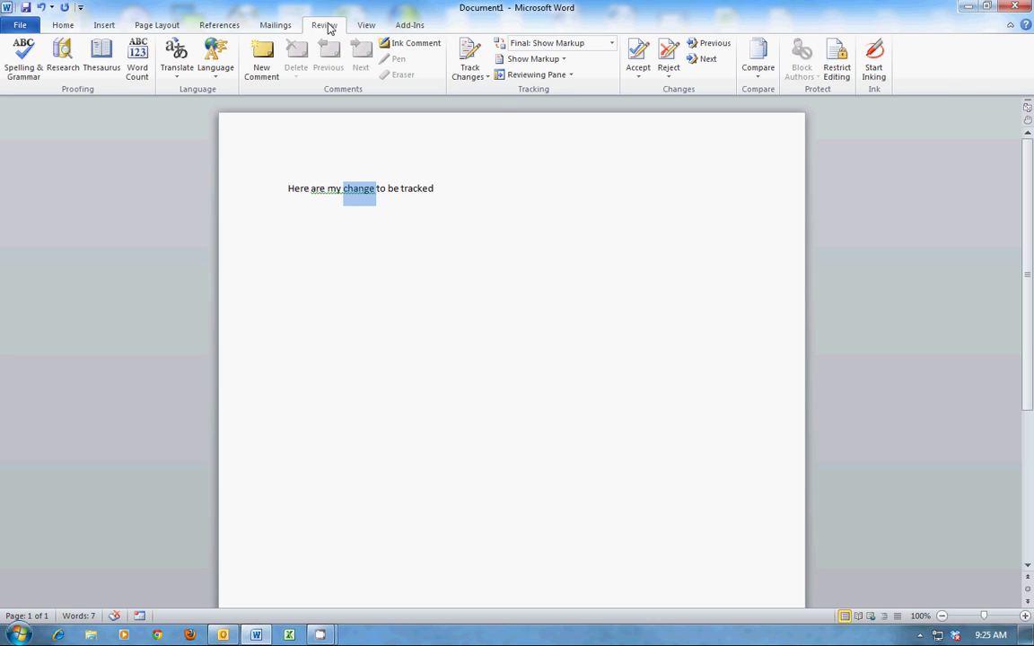
pyautogui.click(469, 56)
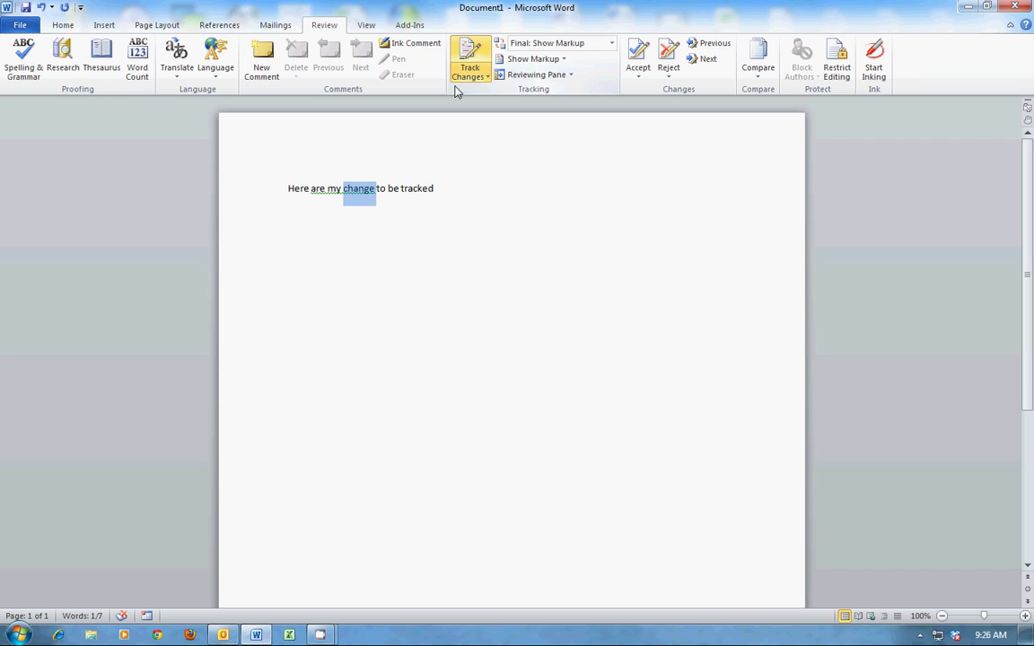
pyautogui.click(442, 192)
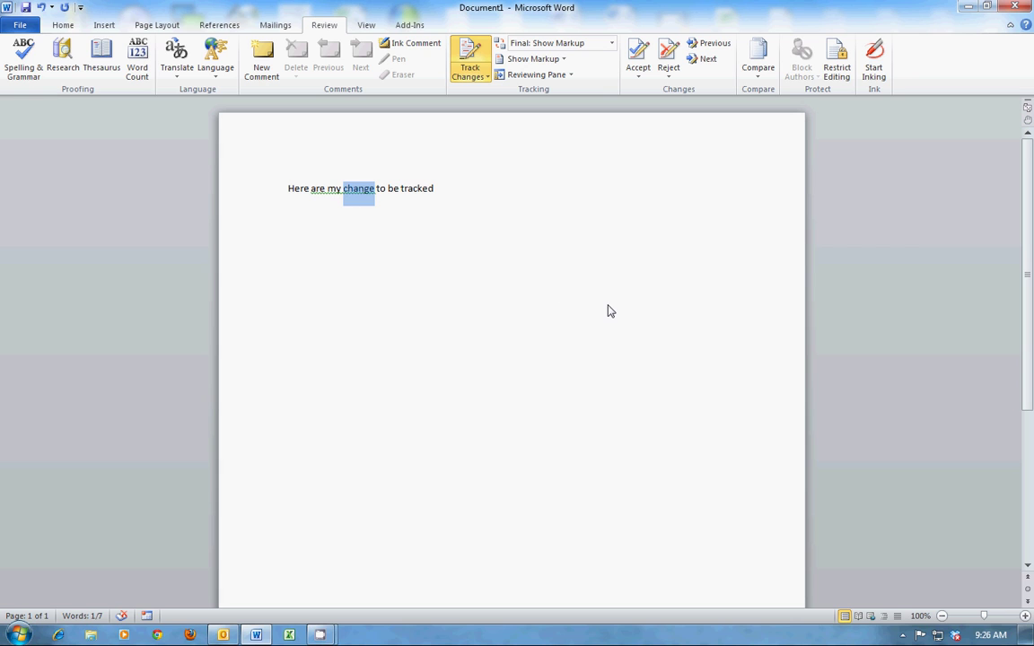
pyautogui.press('Delete')
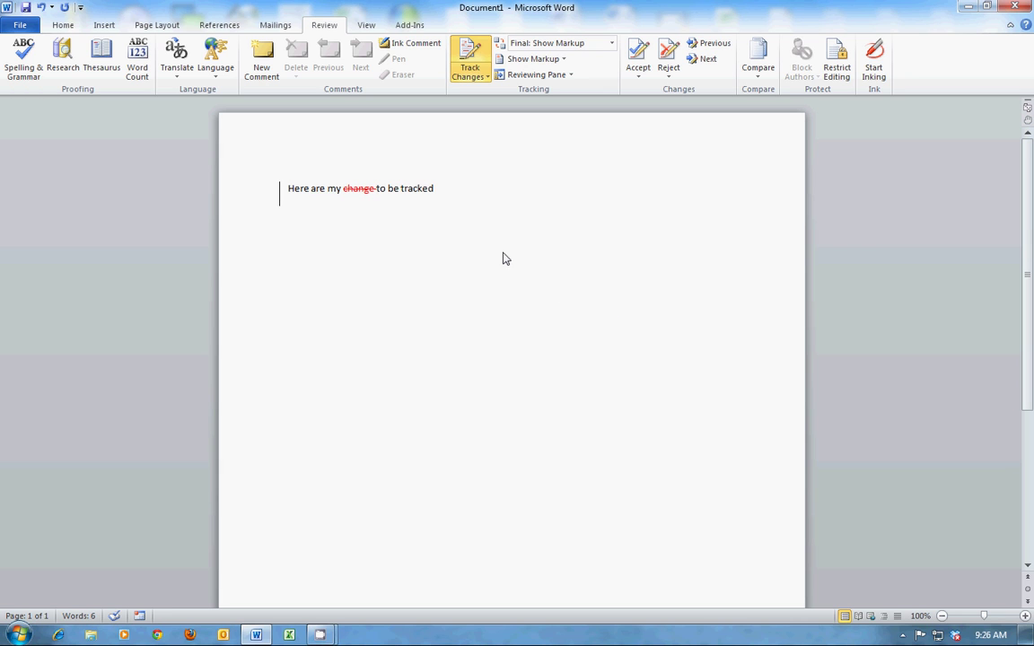
# Check the insertion point around the deleted word, then switch Track Changes off.
pyautogui.click(492, 207)
pyautogui.click(356, 189)
pyautogui.click(482, 250)
pyautogui.click(475, 61)
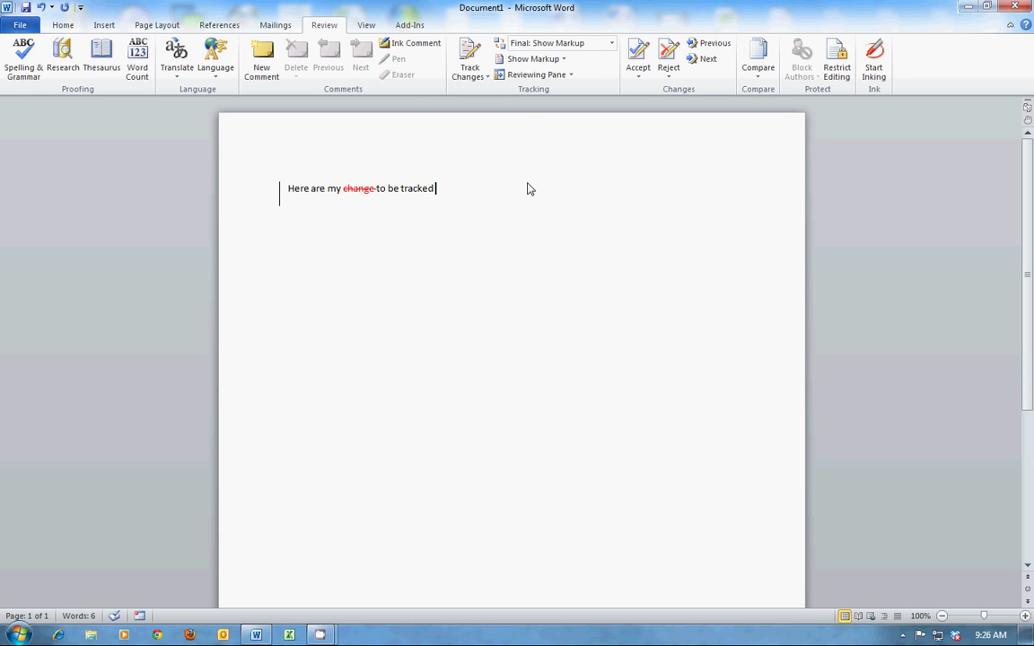
# Tick Developer under Main Tabs in Word Options' Customize Ribbon and apply it.
pyautogui.click(18, 25)
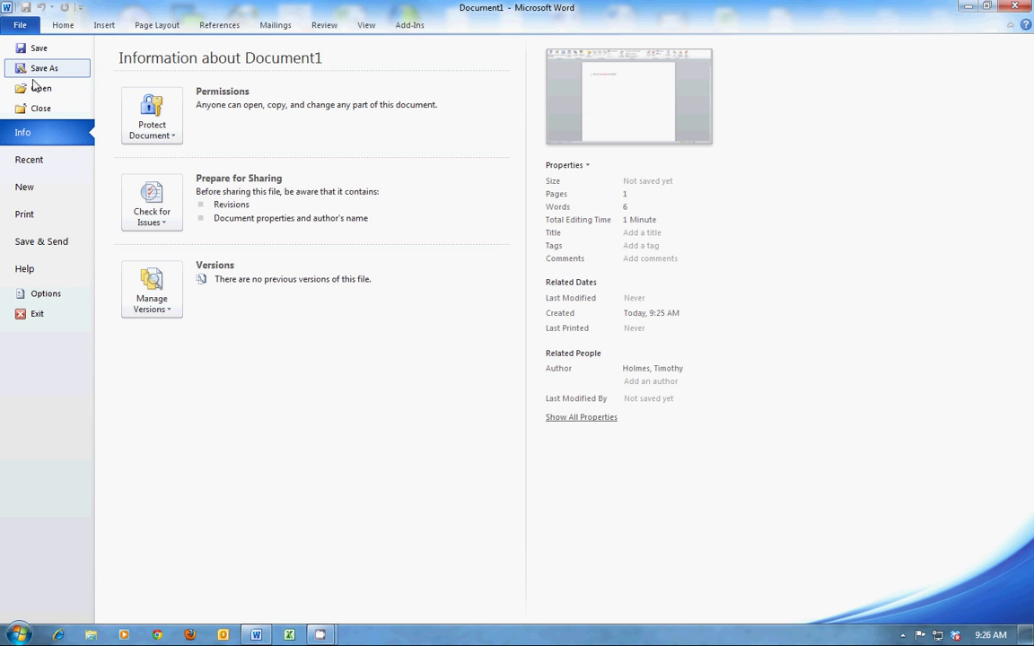
pyautogui.click(43, 295)
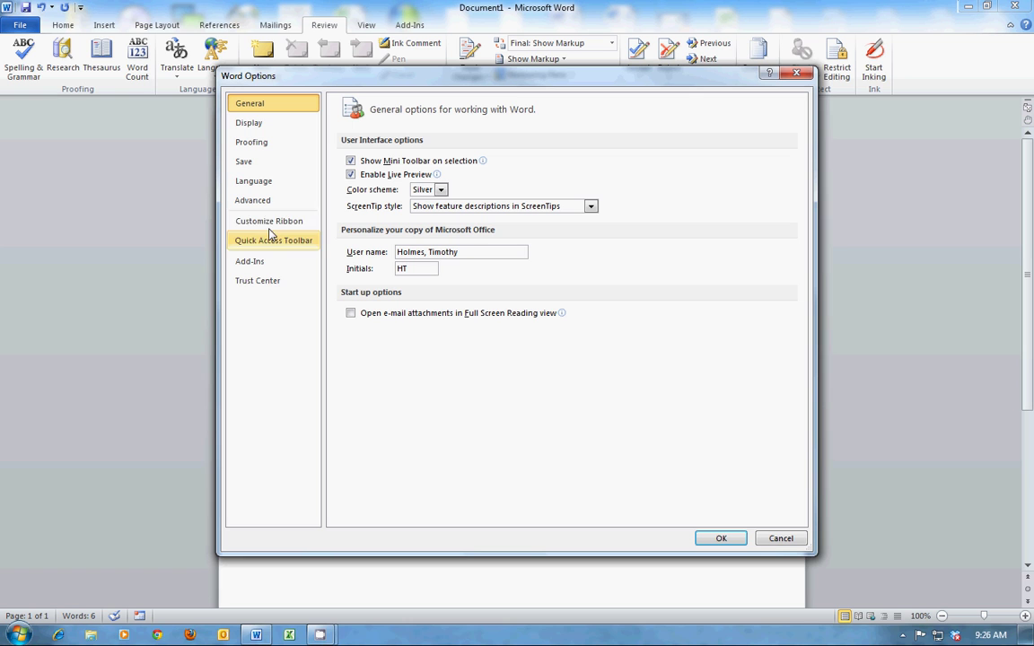
pyautogui.click(275, 222)
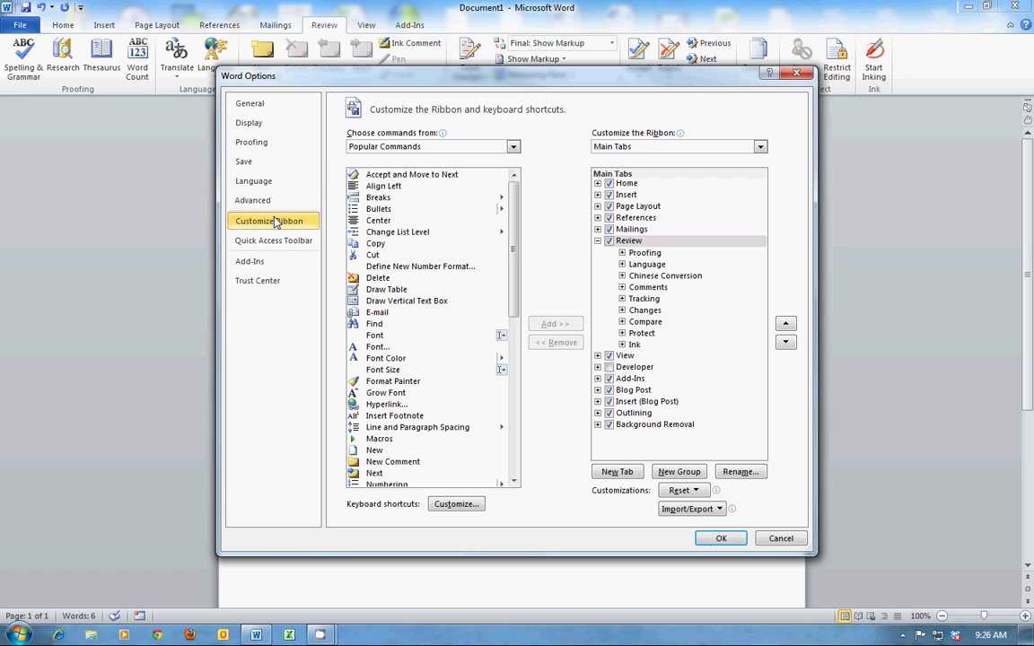
pyautogui.click(611, 370)
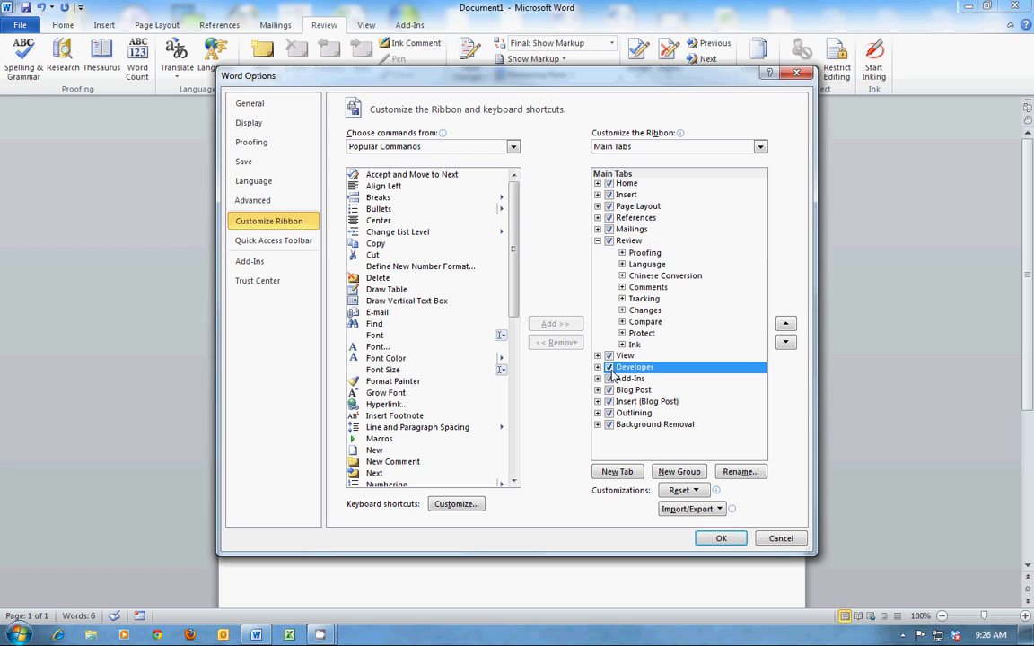
pyautogui.click(721, 539)
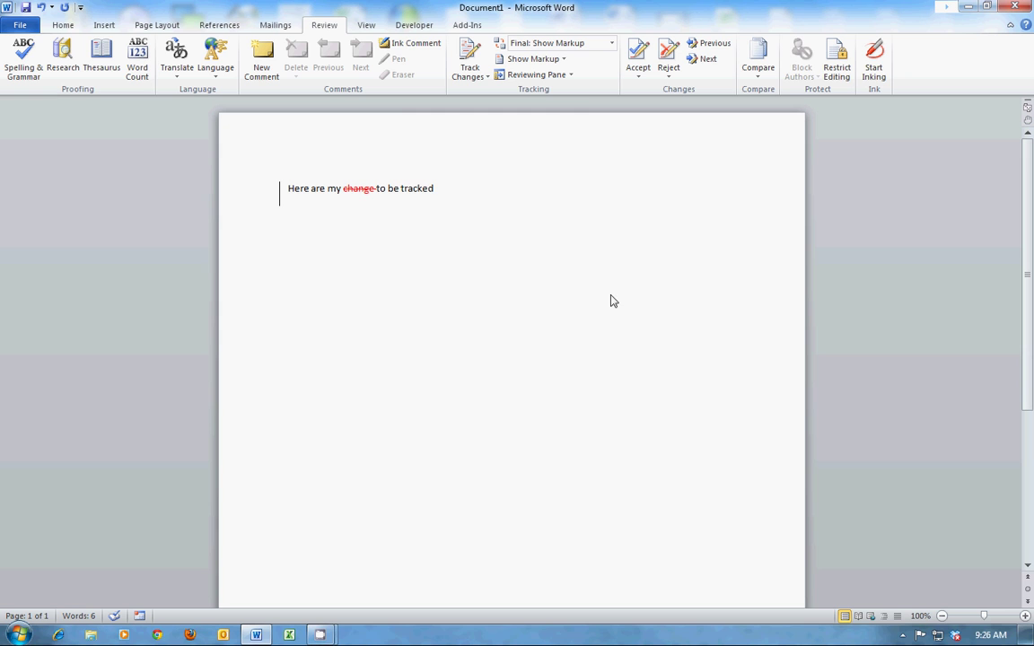
# On the Developer tab, group the line 'Here are my change to be tracked' and copy it.
pyautogui.click(414, 25)
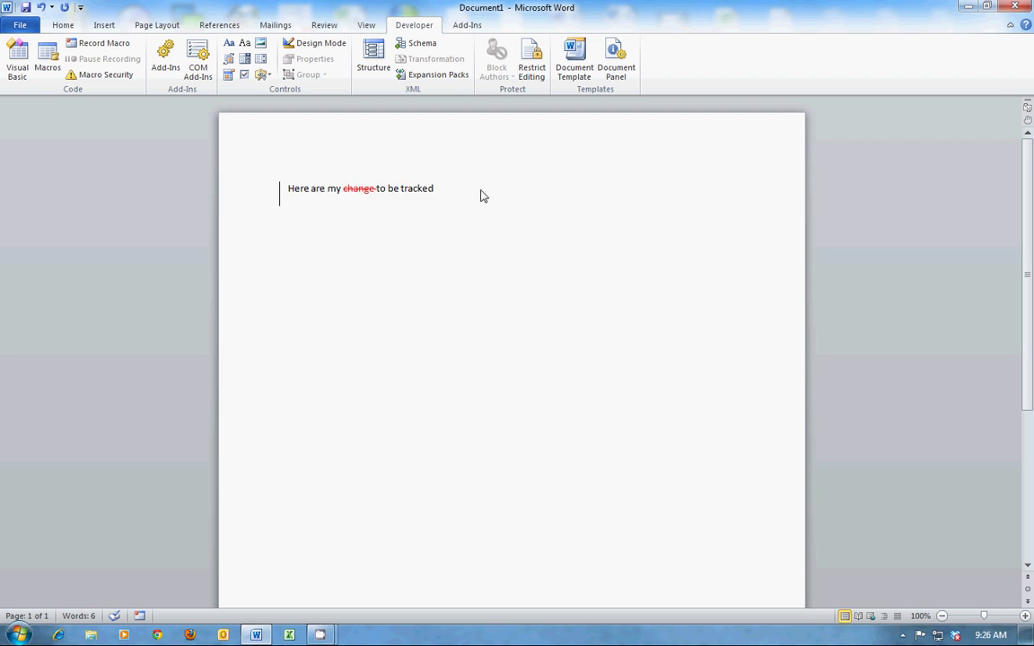
pyautogui.click(249, 194)
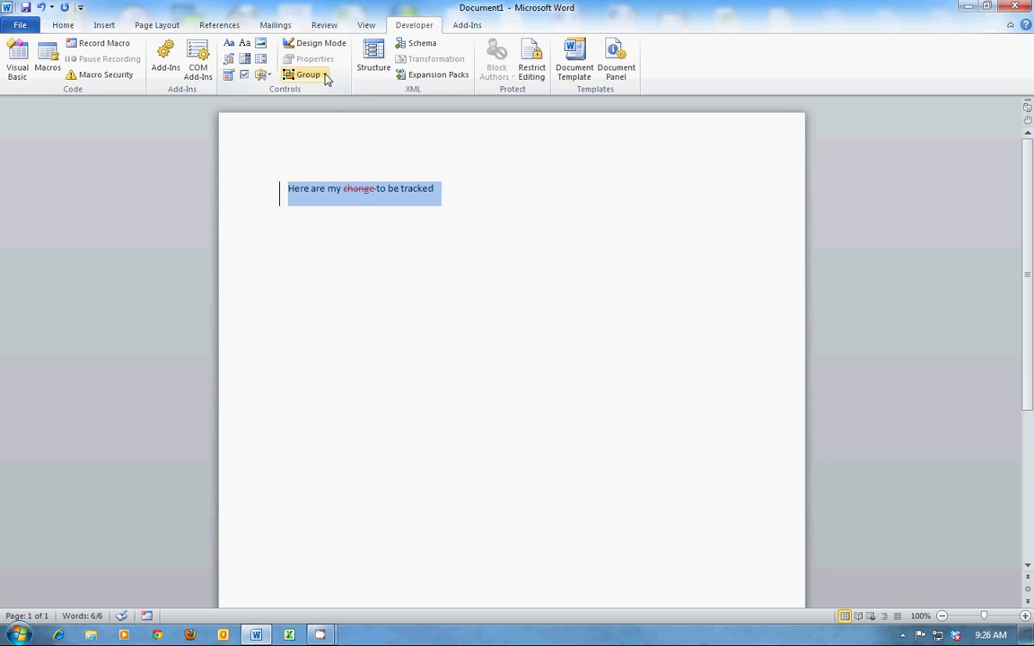
pyautogui.click(327, 79)
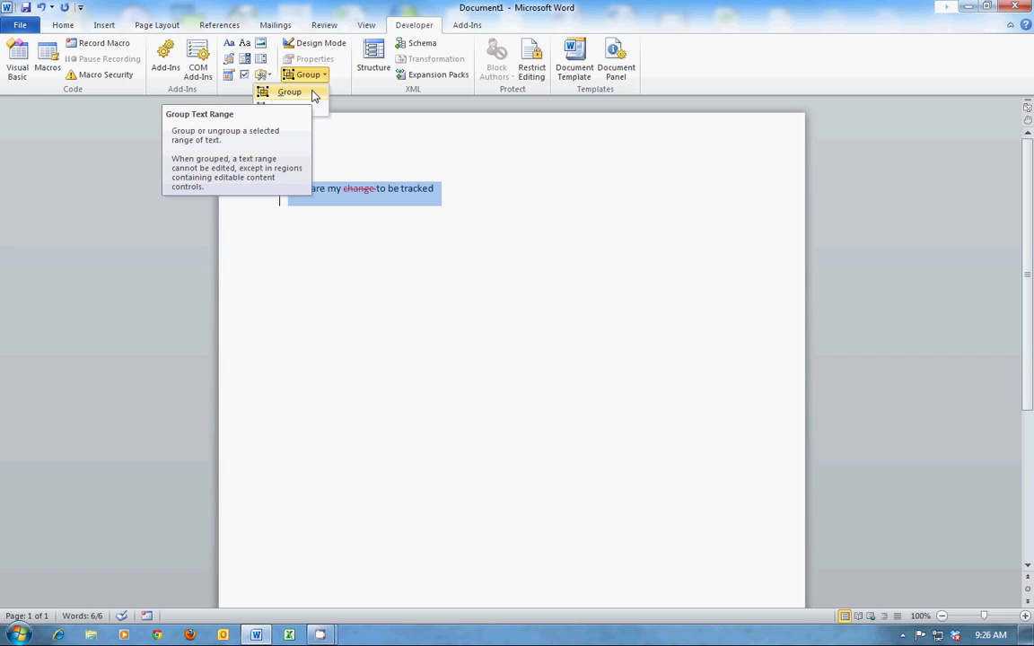
pyautogui.click(313, 95)
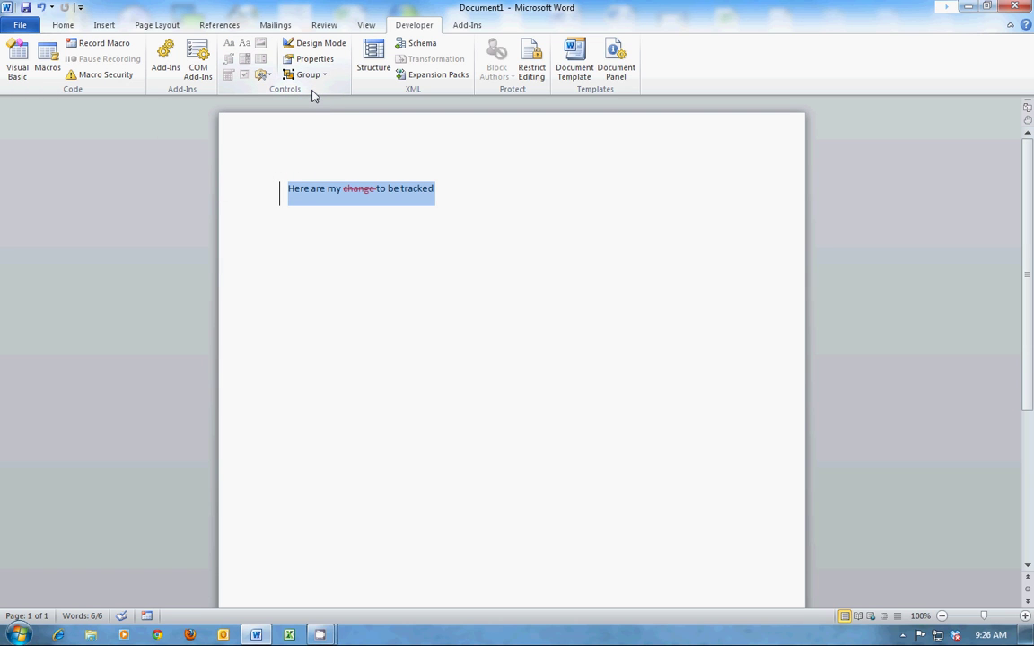
pyautogui.rightClick(394, 196)
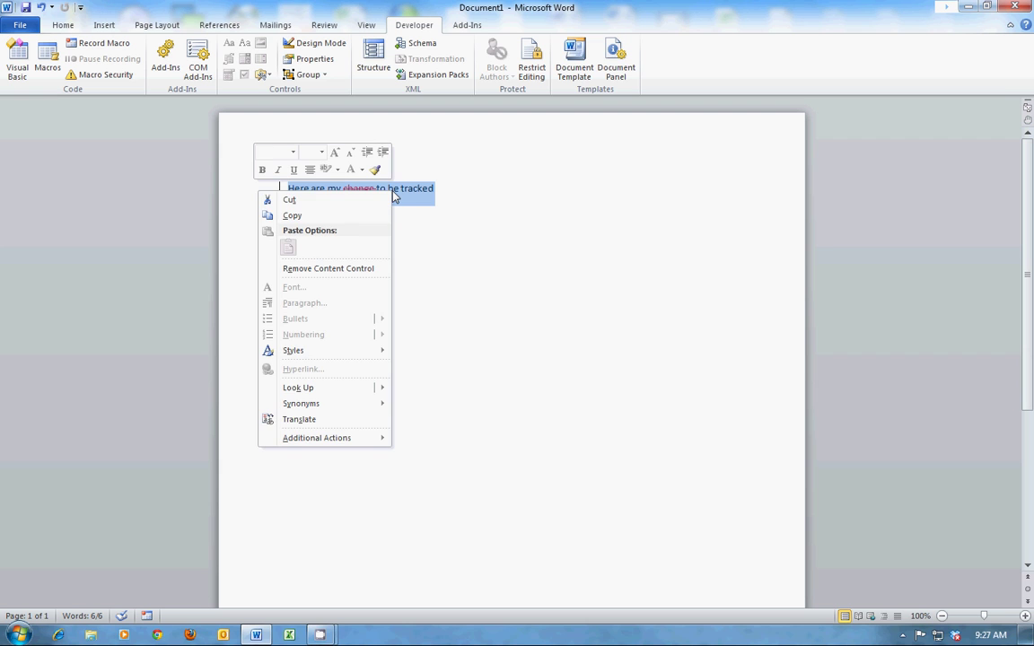
pyautogui.click(354, 219)
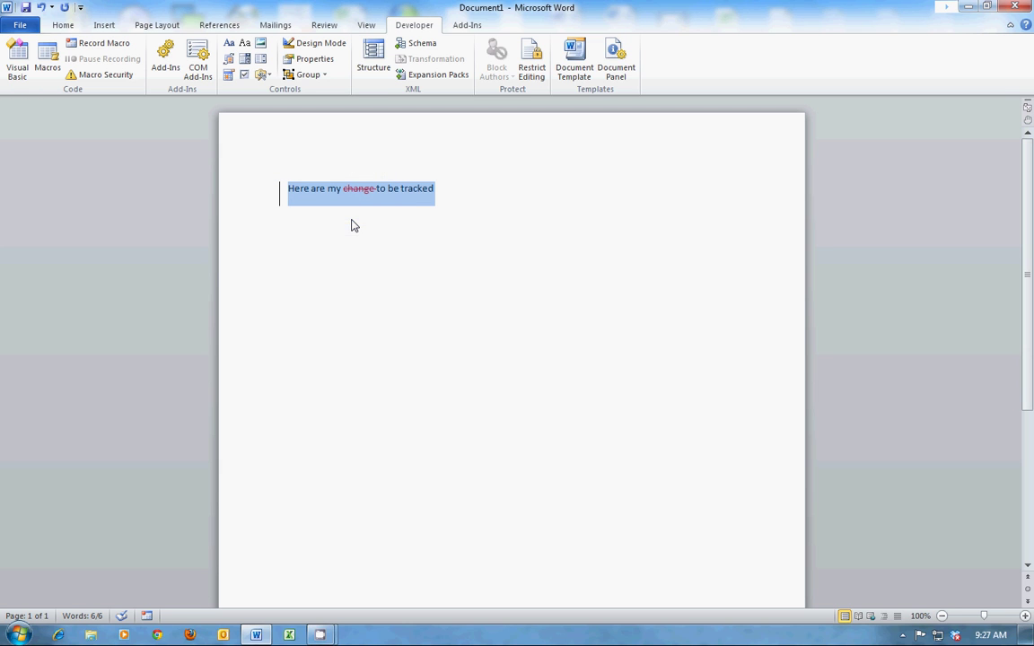
pyautogui.press('Right')
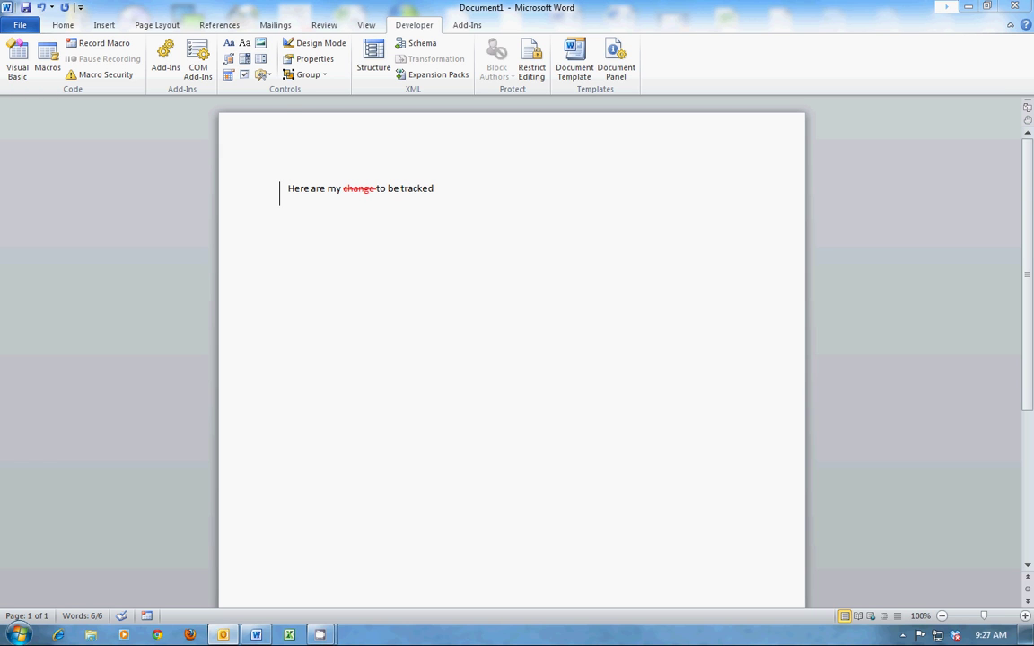
# Paste the copied sentence, strikethrough intact, into a new Outlook message.
pyautogui.hotkey('alt', 'Tab')
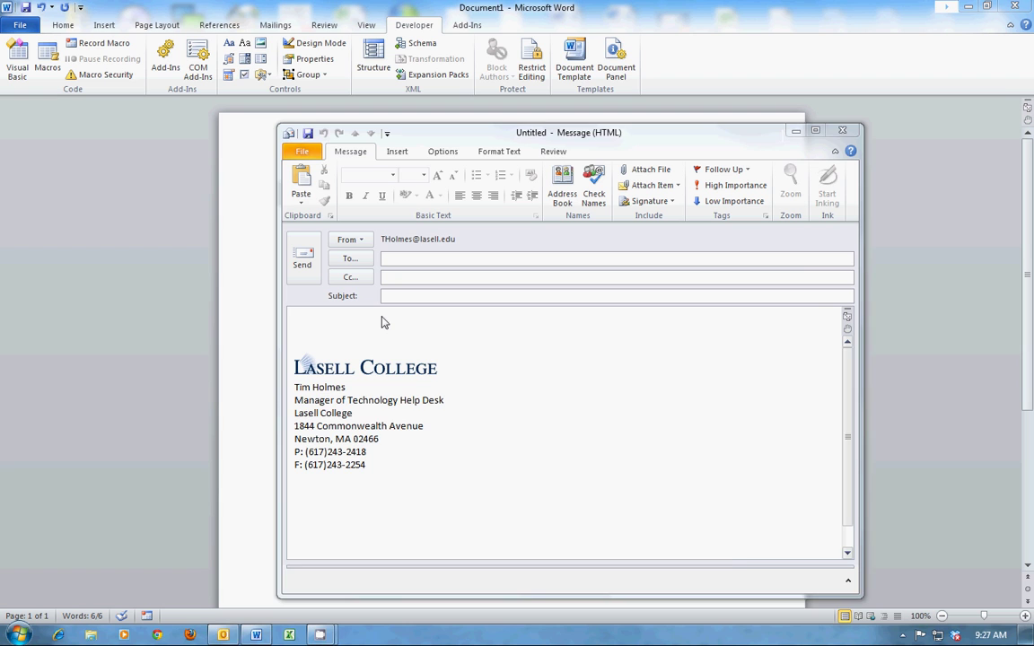
pyautogui.click(382, 323)
pyautogui.rightClick(275, 317)
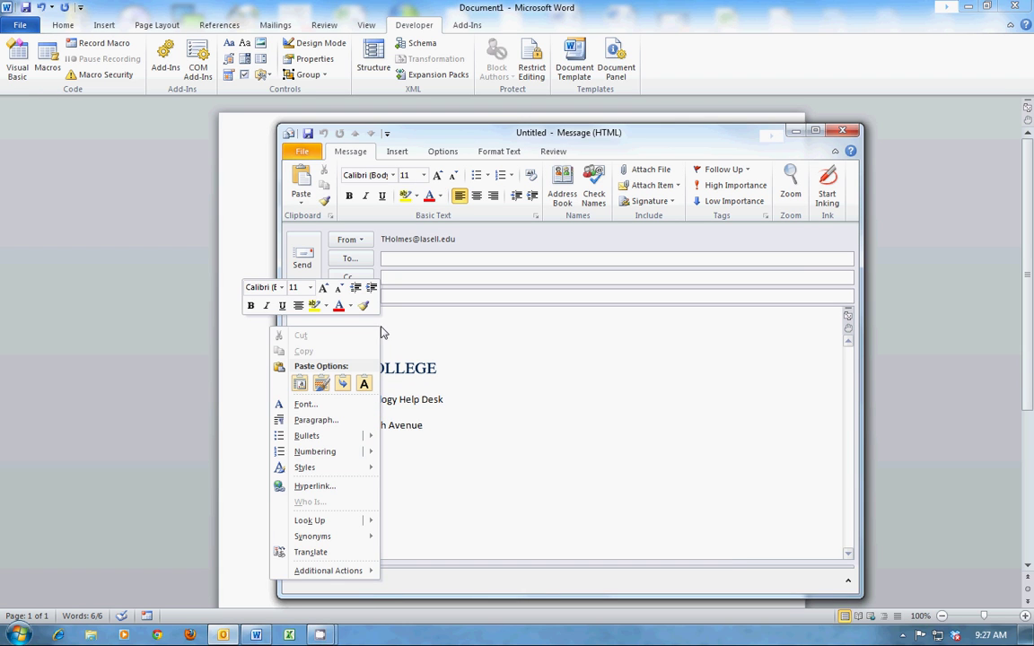
pyautogui.click(299, 384)
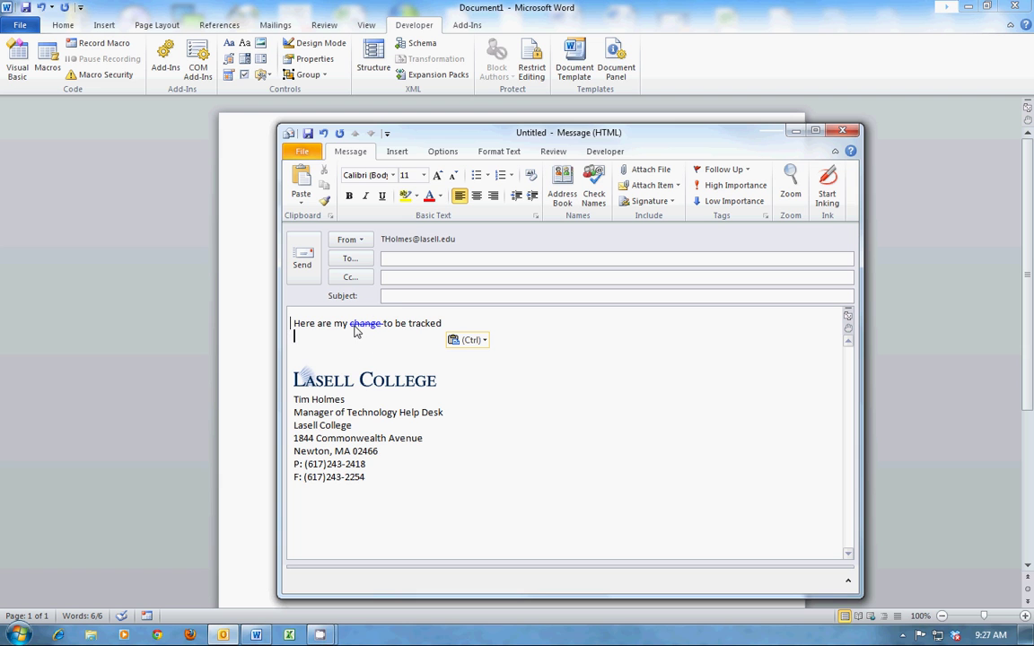
pyautogui.moveTo(503, 138); pyautogui.dragTo(457, 188)
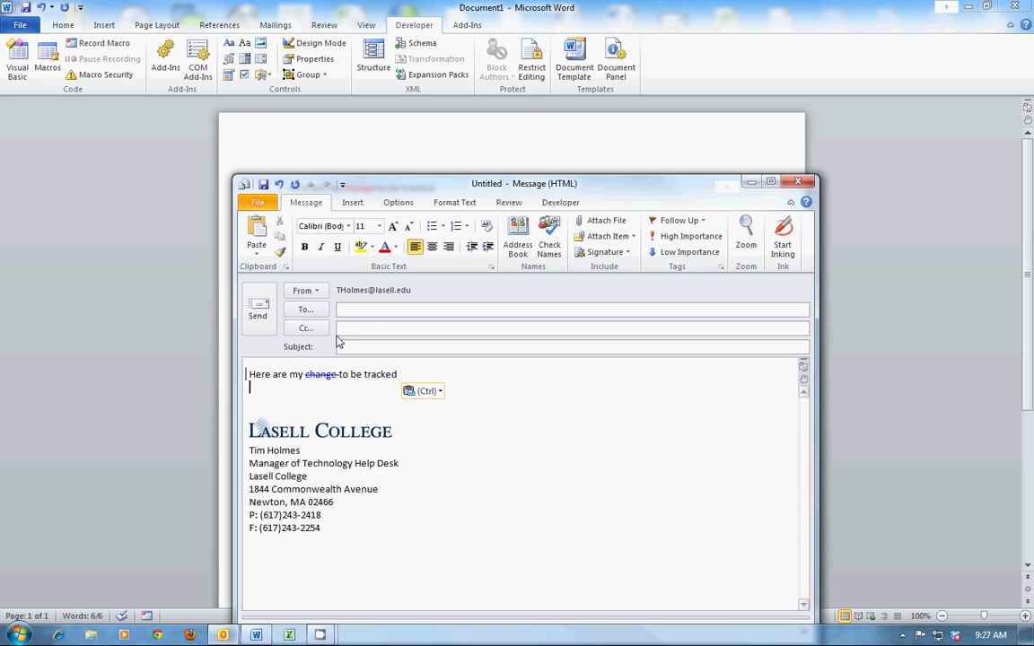
# Fill To with 'asdfsadf' and Subject with 'asdfasdf', send, and close the message.
pyautogui.click(376, 311)
pyautogui.write('asdfsadf')
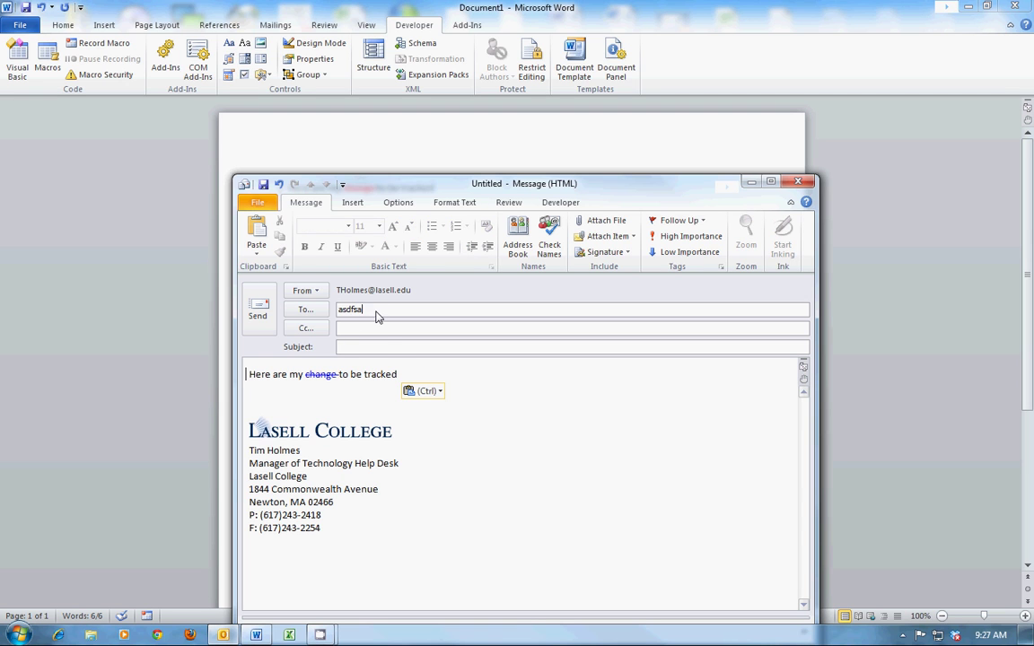
pyautogui.click(389, 350)
pyautogui.write('asdfasdf')
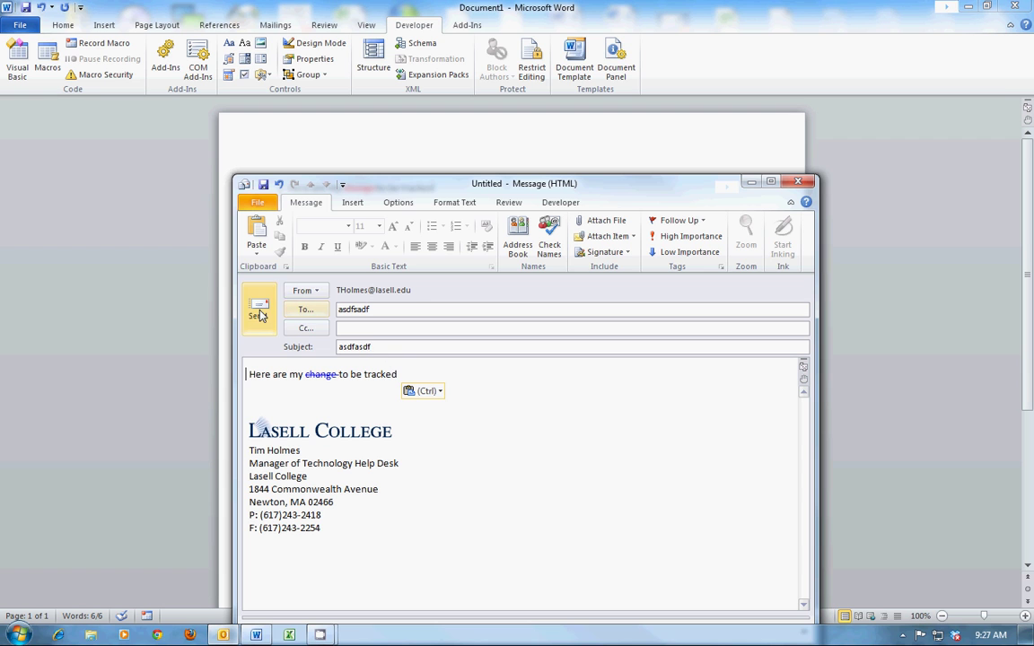
pyautogui.click(257, 313)
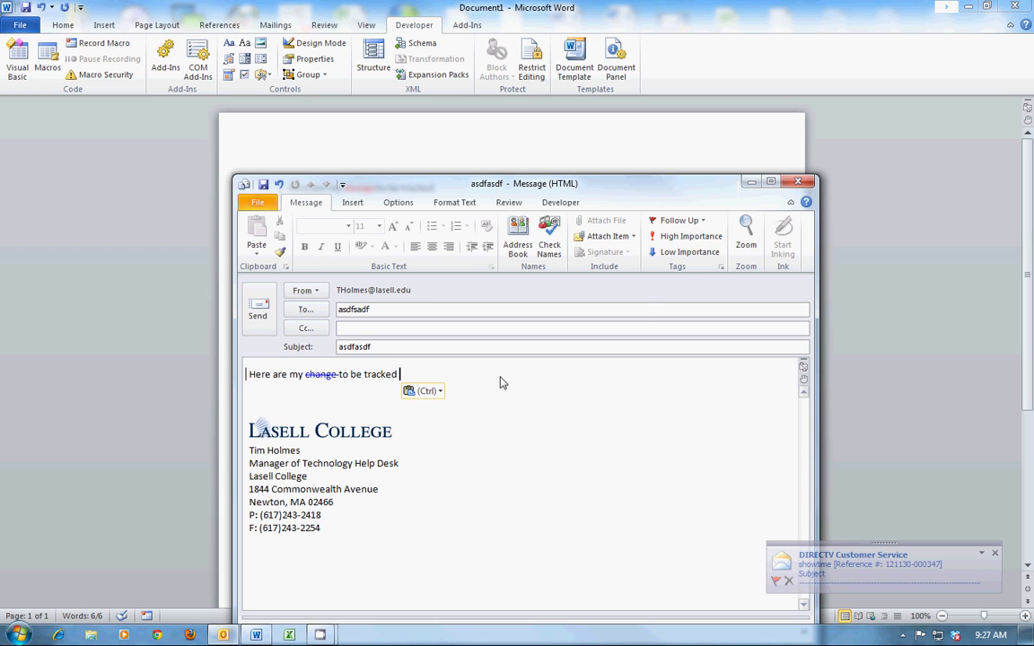
pyautogui.click(801, 183)
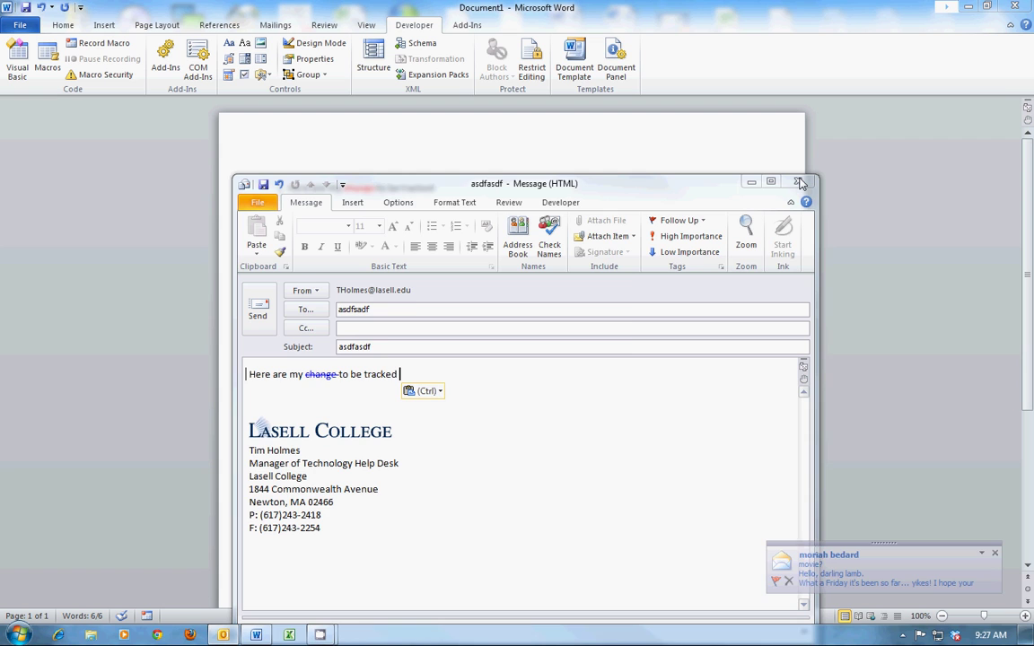
# Discard the previous message and turn Track Changes off in Word.
pyautogui.click(519, 356)
pyautogui.hotkey('ctrl', 'a')
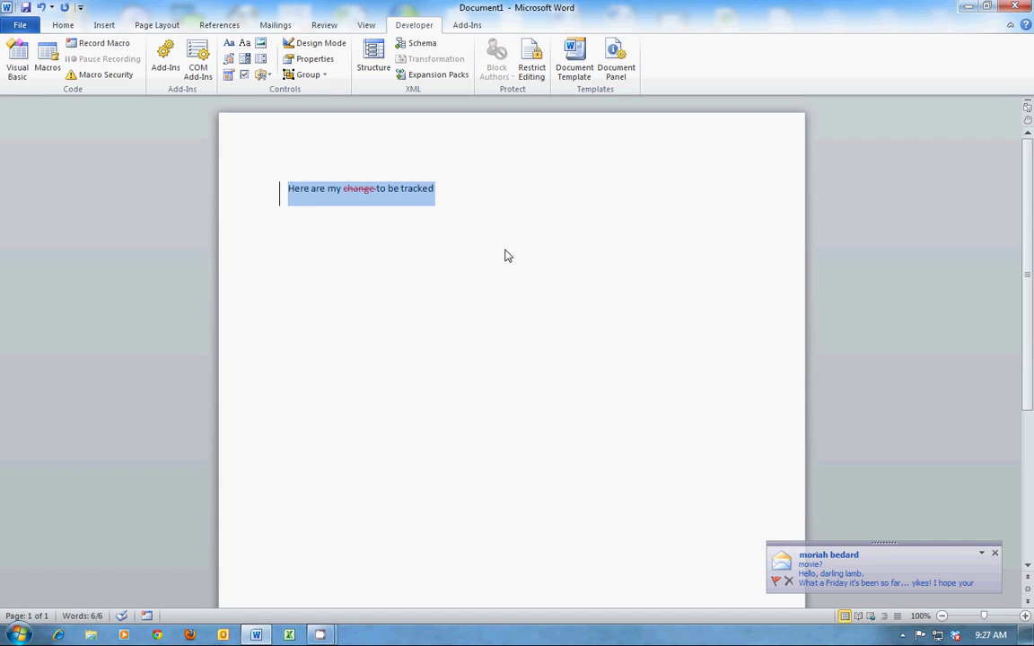
pyautogui.click(485, 279)
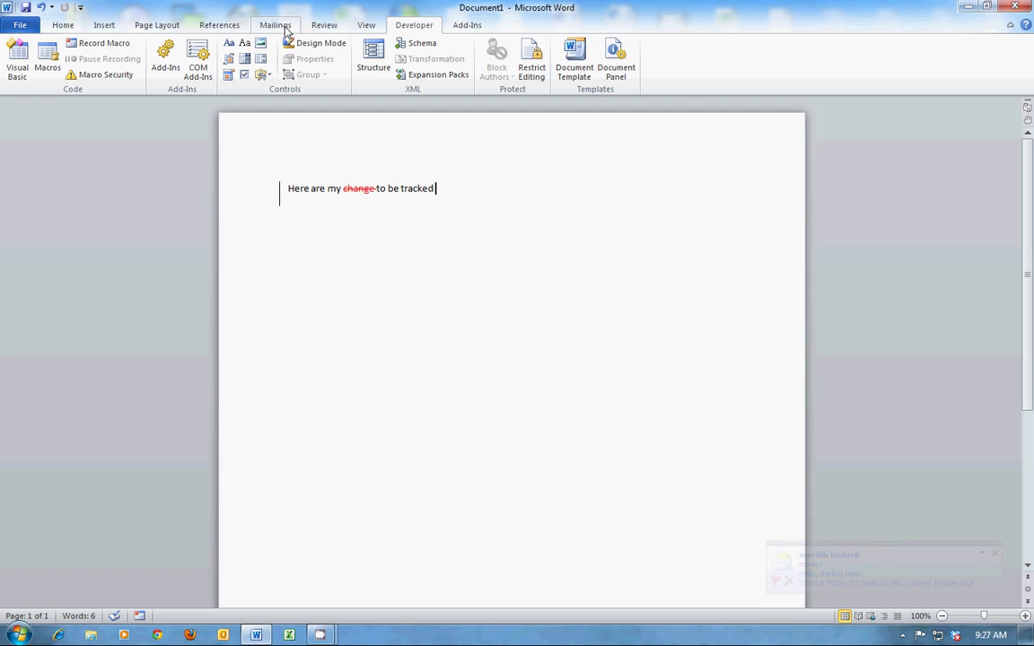
pyautogui.click(325, 27)
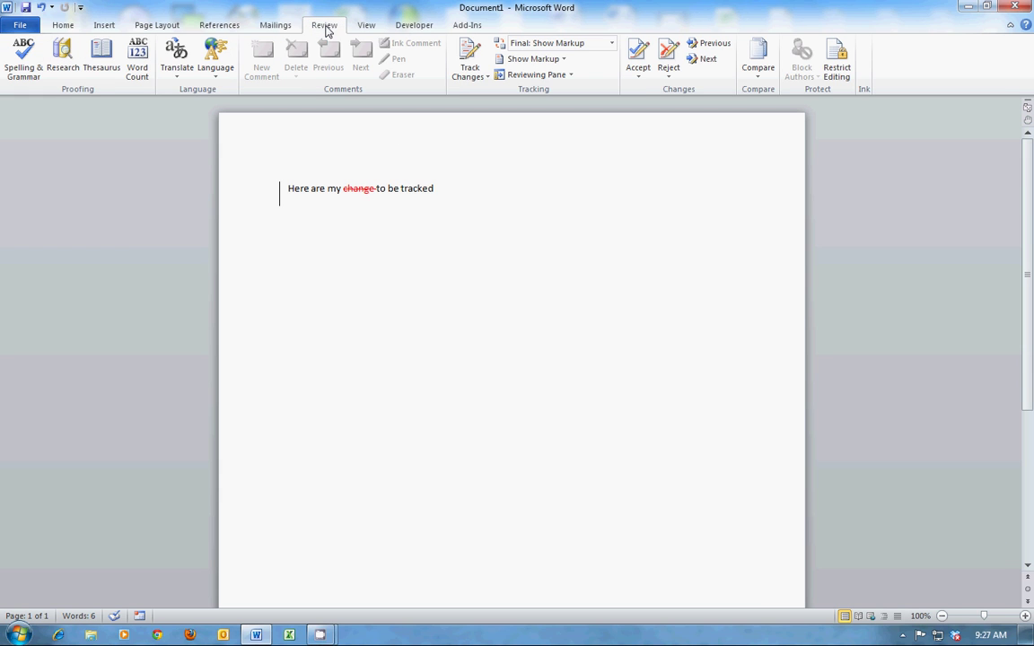
pyautogui.click(471, 56)
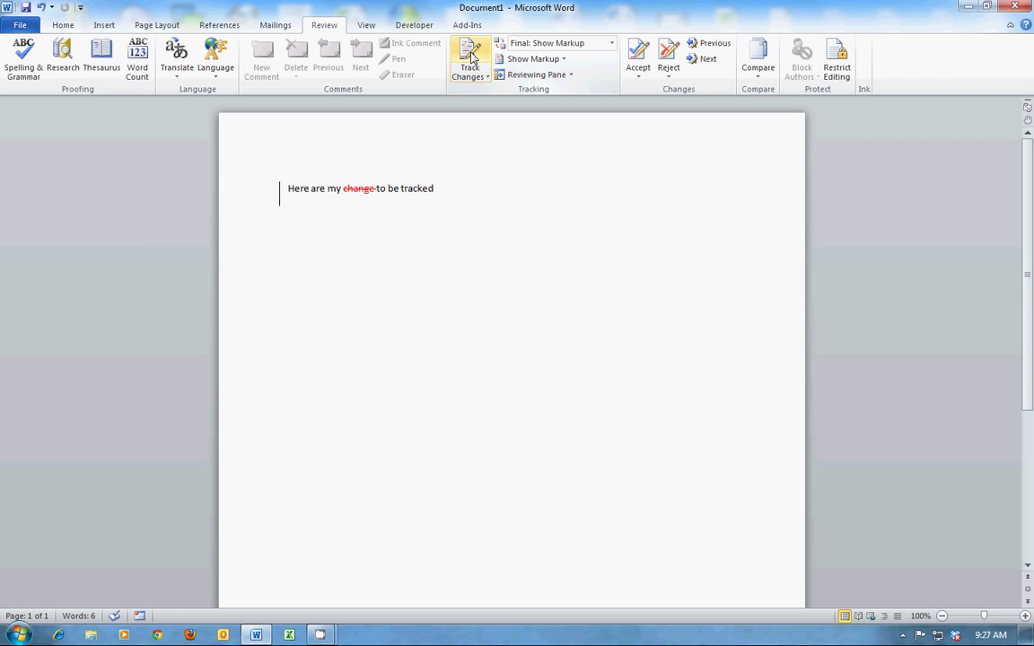
# Review the Customize Ribbon settings in Word Options and close without changes.
pyautogui.click(20, 27)
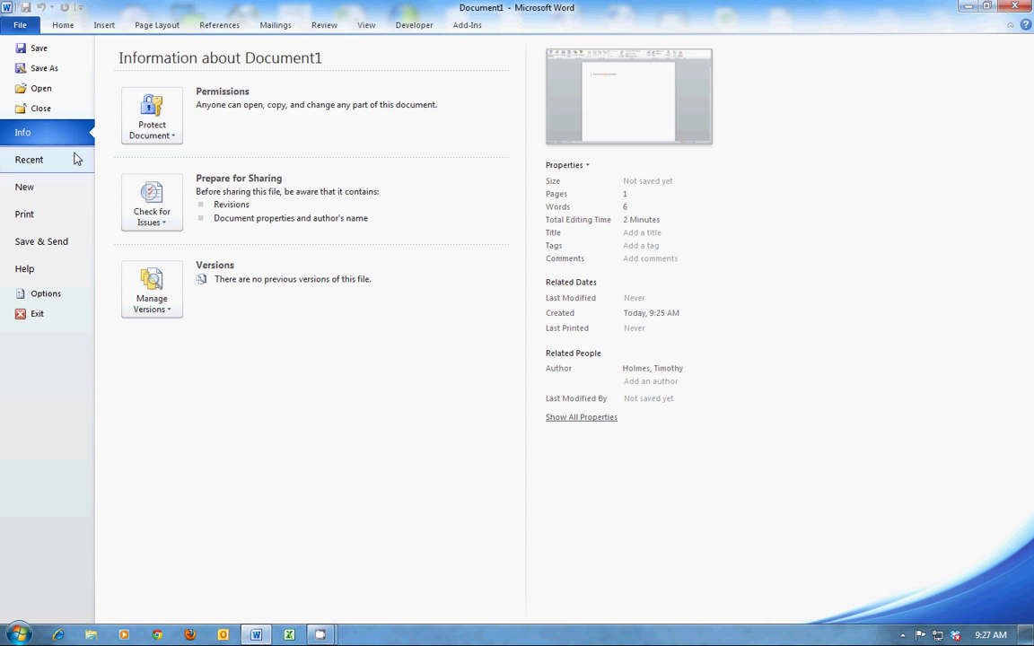
pyautogui.click(68, 296)
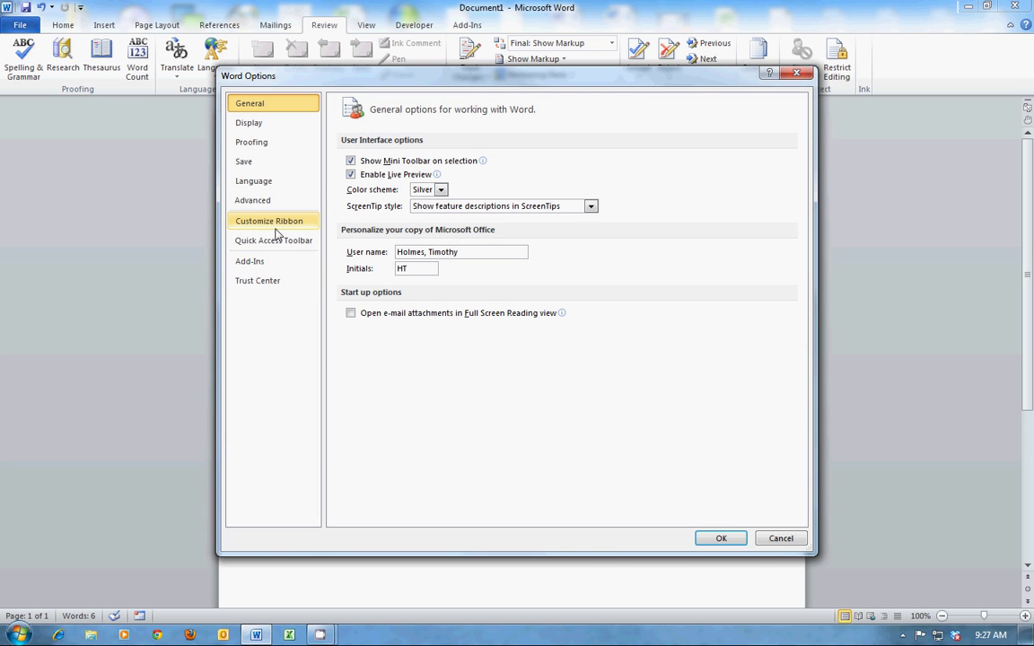
pyautogui.click(274, 224)
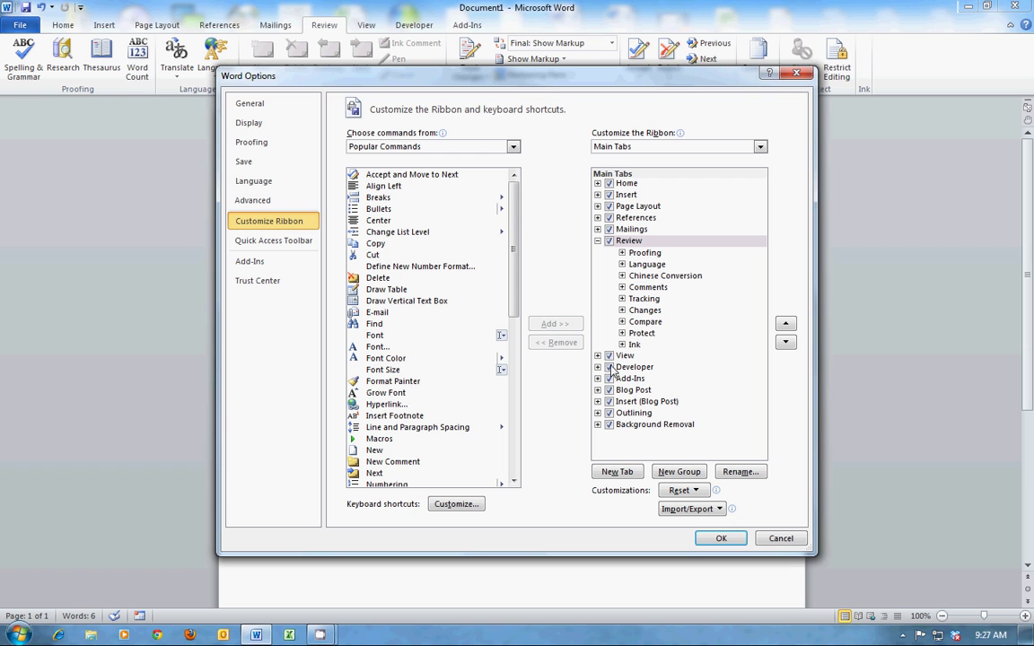
pyautogui.click(777, 537)
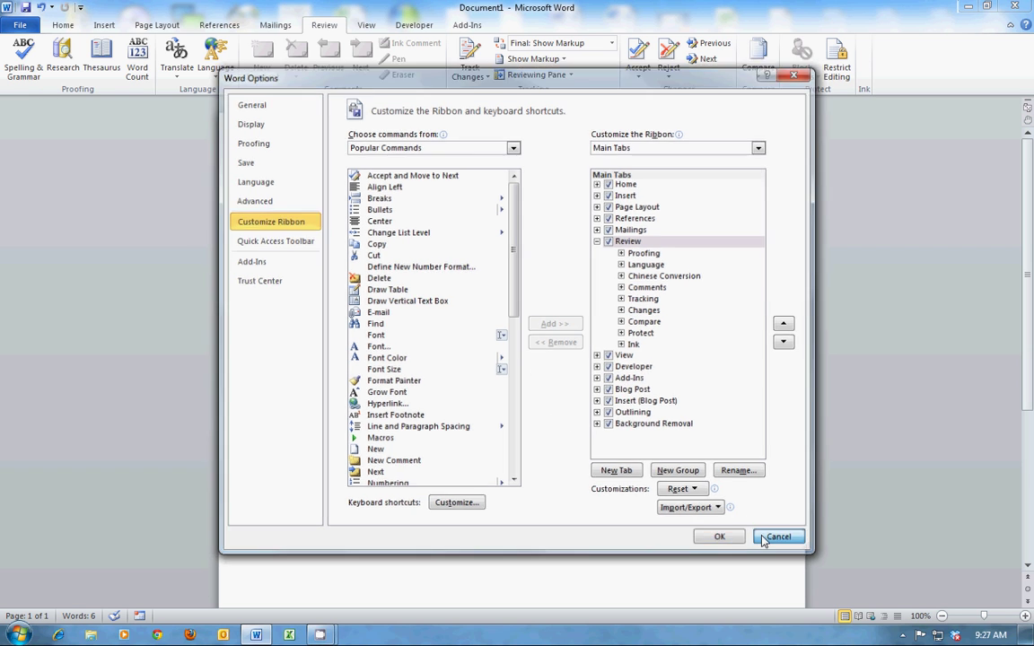
# Select the line, group it with Developer Controls > Group, and copy it.
pyautogui.click(422, 28)
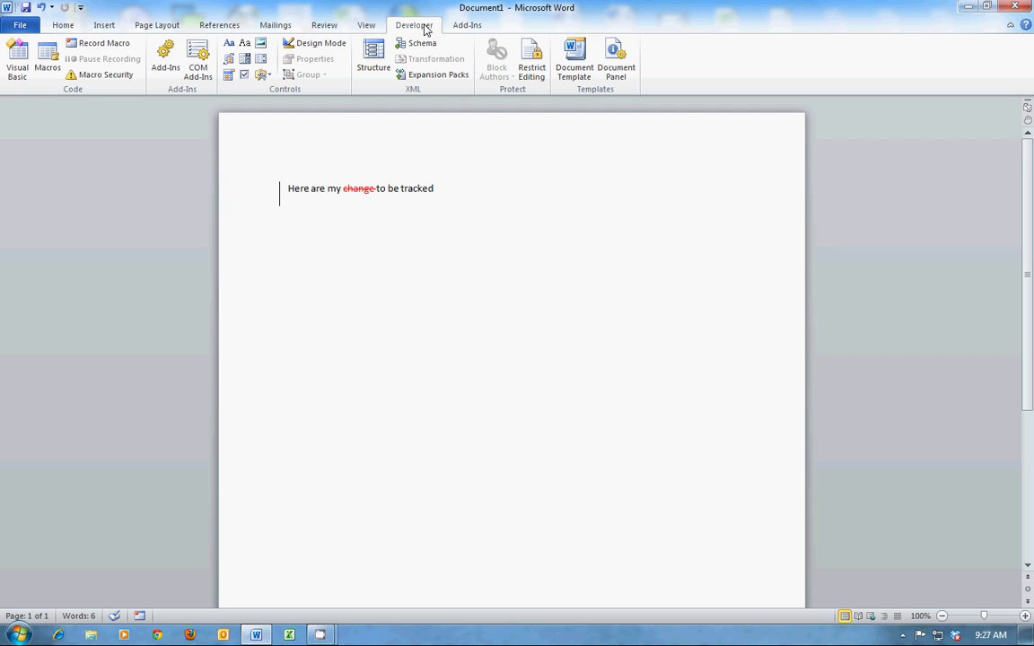
pyautogui.moveTo(446, 190); pyautogui.dragTo(240, 231)
pyautogui.hotkey('ctrl', 'c')
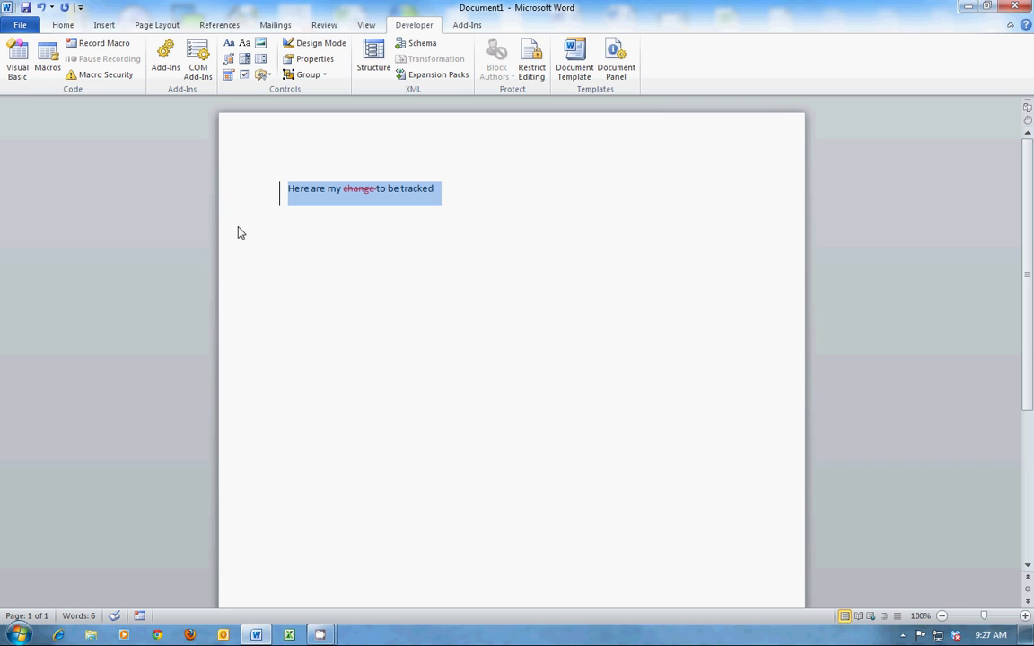
pyautogui.click(308, 76)
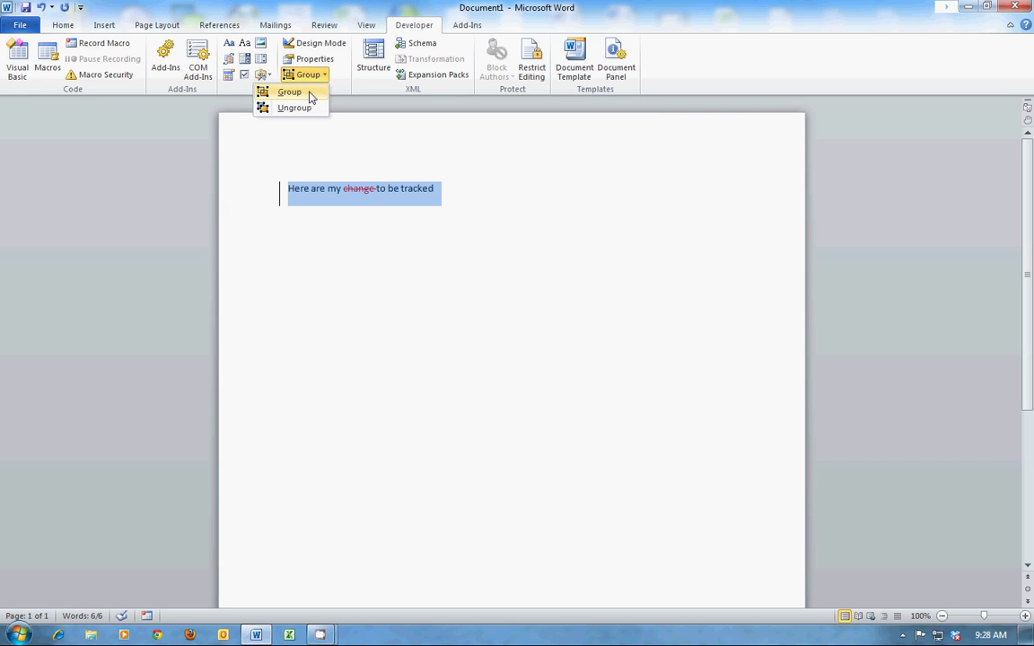
pyautogui.click(311, 93)
pyautogui.rightClick(347, 192)
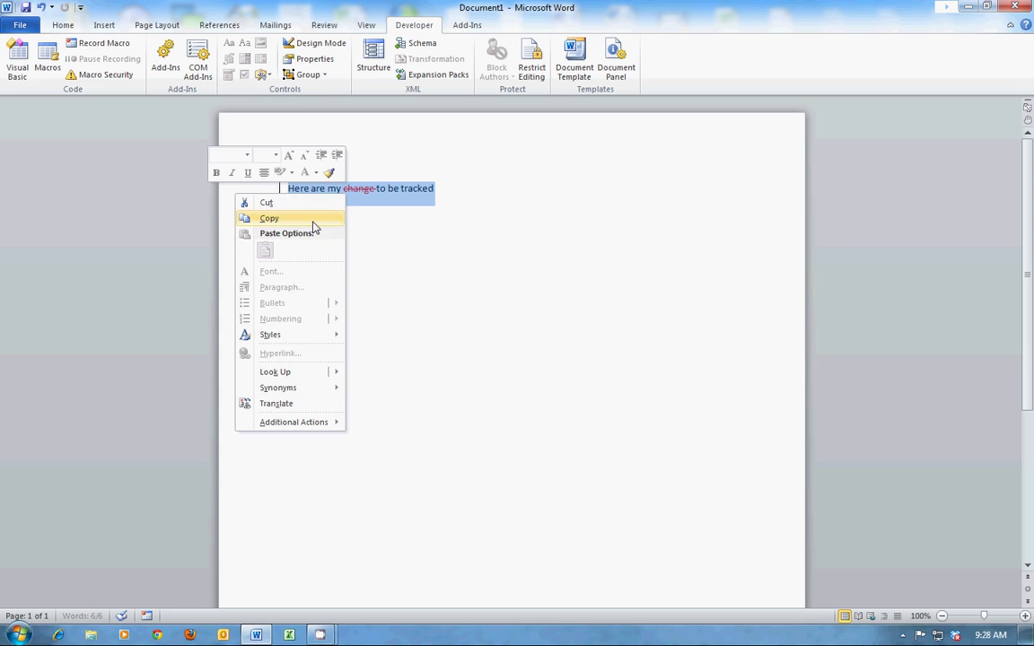
pyautogui.click(313, 223)
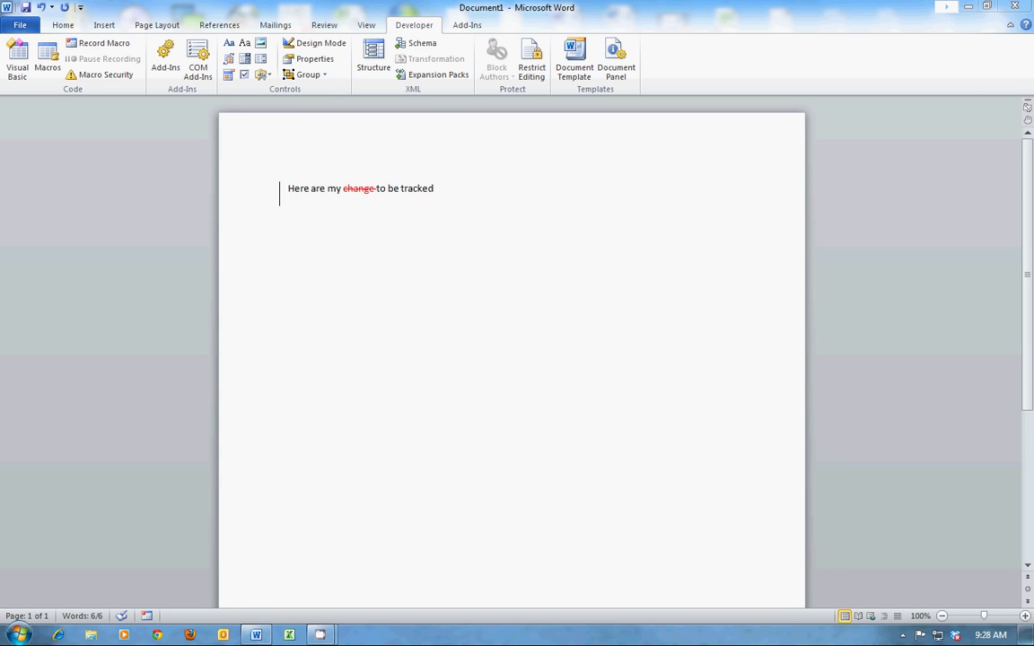
# Paste the line into an Outlook message, then close it without saving.
pyautogui.rightClick(342, 384)
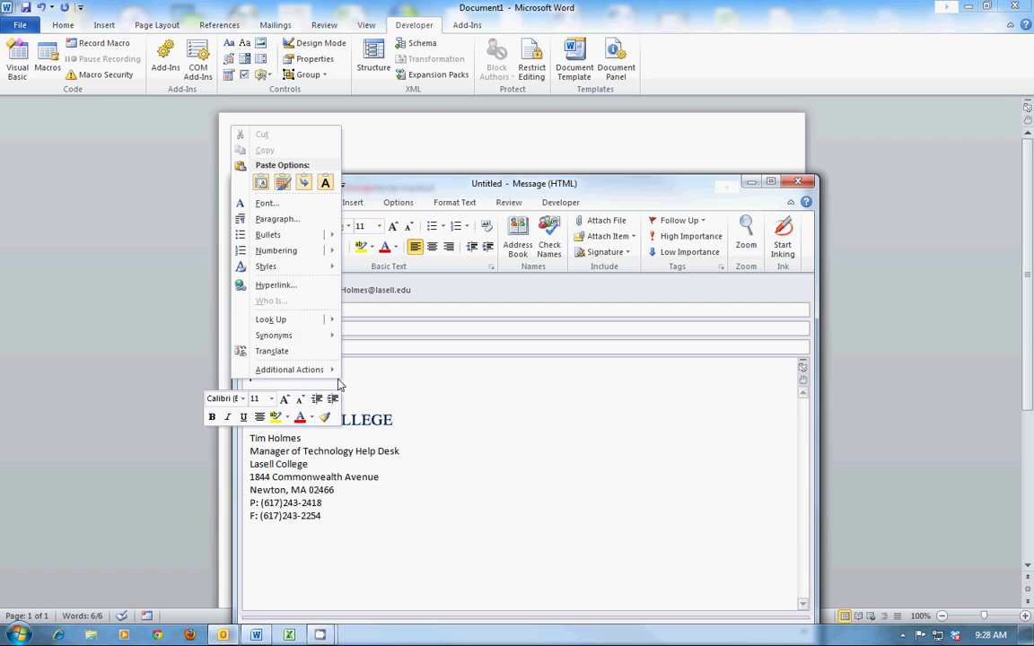
pyautogui.click(260, 178)
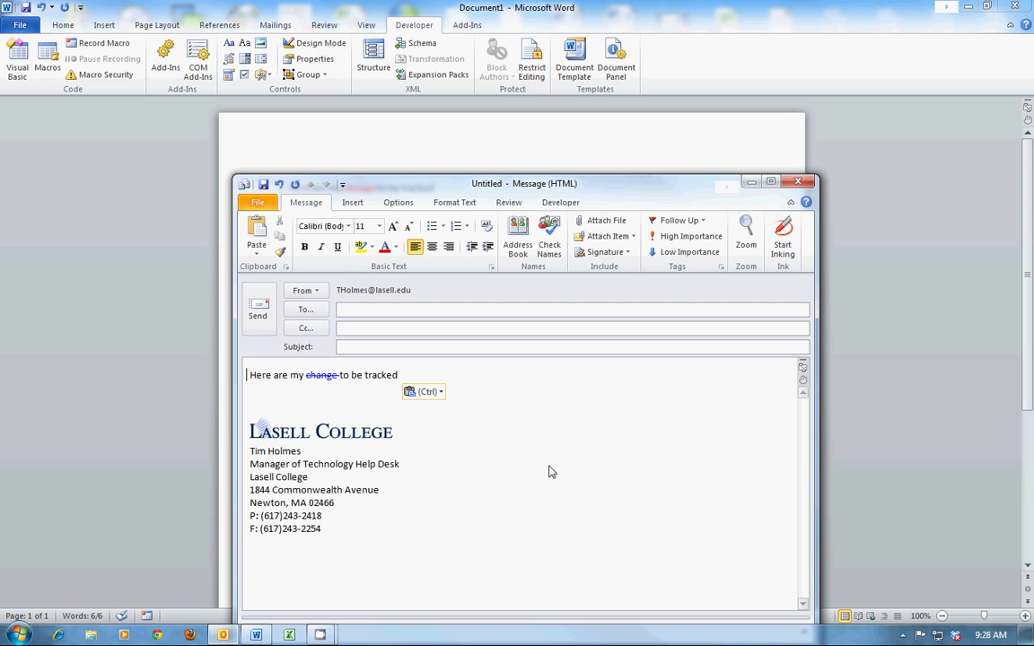
pyautogui.click(797, 181)
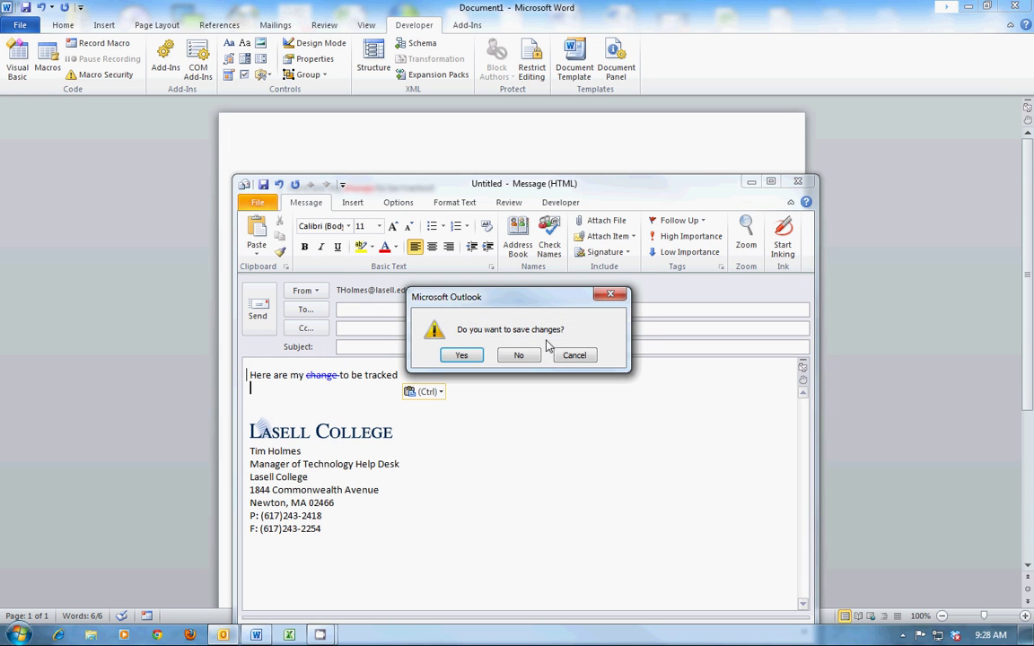
pyautogui.click(520, 355)
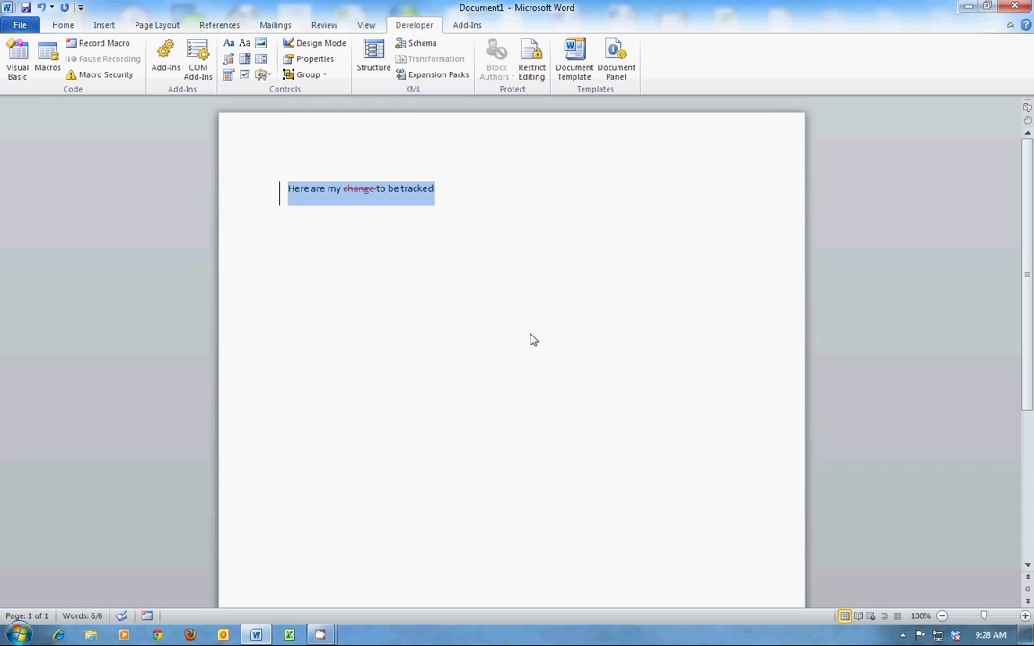
# Replace the line with 'jlkadnfgkjsdfng klmsdflkgmdsfg lkmsdfjgkdf'.
pyautogui.press('Delete')
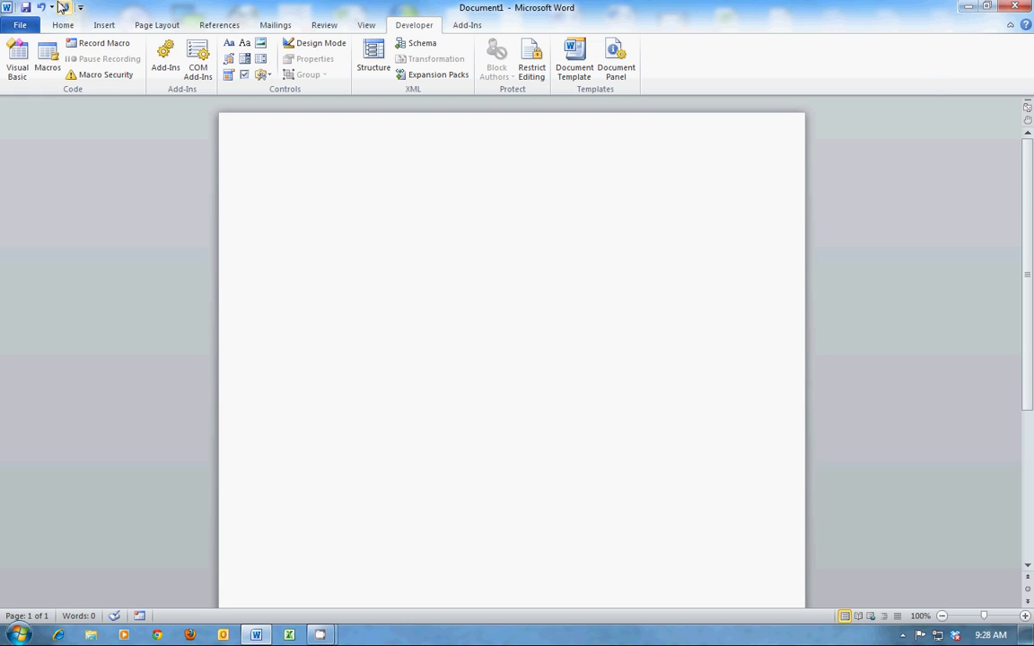
pyautogui.click(56, 25)
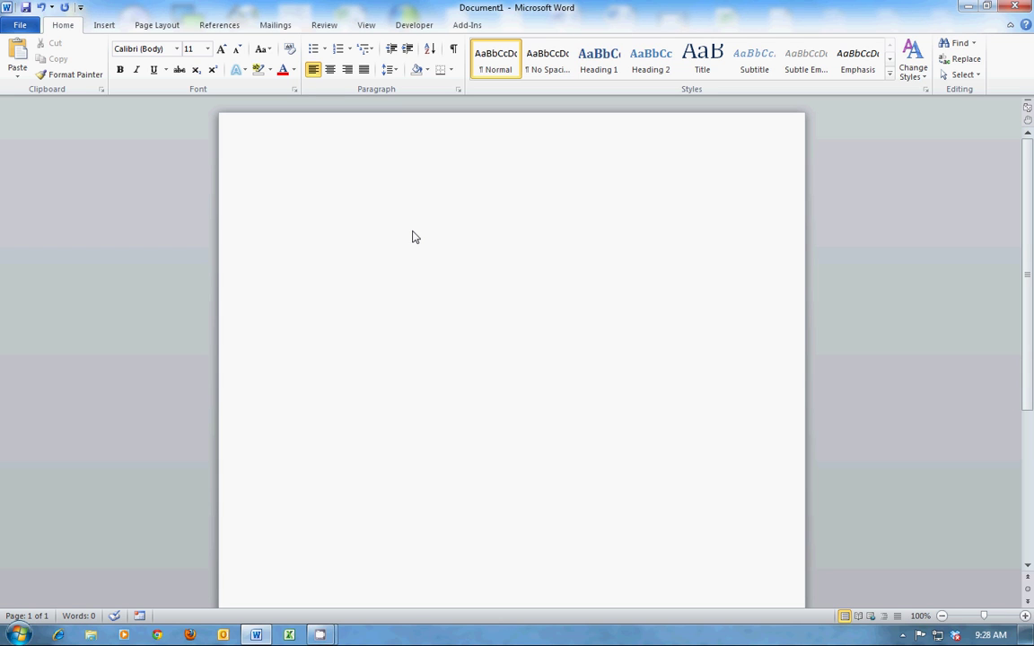
pyautogui.write('jlkadnfgkjsdfng klmsdflkgmdsfg lkmsdfjgkdf')
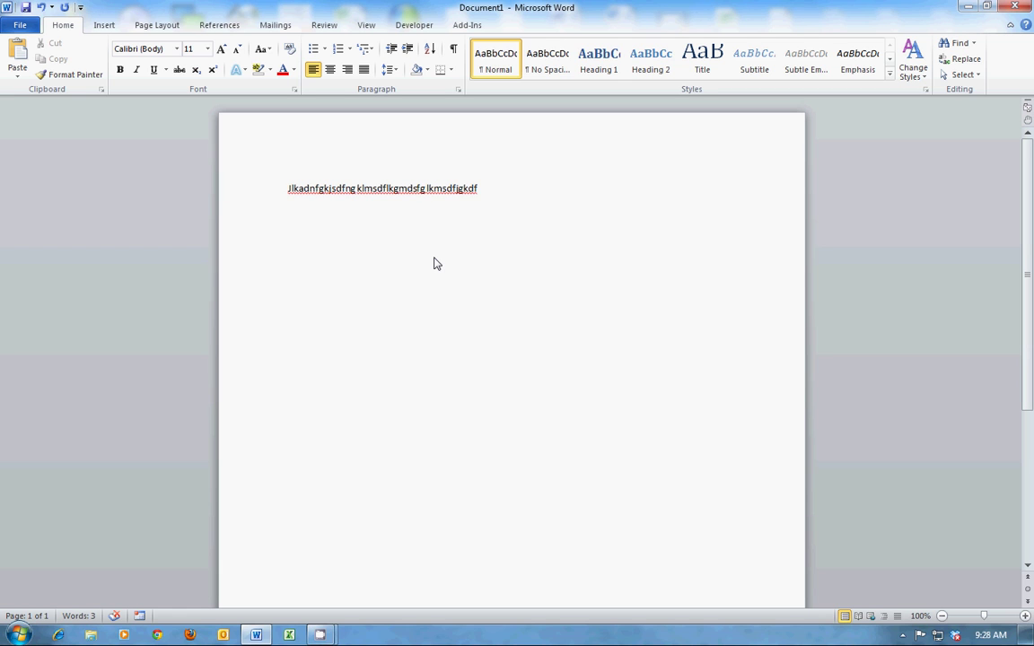
# Delete the middle word 'klmsdflkgmdsfg' as a tracked change with Track Changes on.
pyautogui.hotkey('ctrl', 'Left')
pyautogui.press('Left')
pyautogui.hotkey('shift', 'Left')
pyautogui.hotkey('shift', 'Left')
pyautogui.hotkey('shift', 'Left')
pyautogui.hotkey('shift', 'Left')
pyautogui.hotkey('shift', 'Left')
pyautogui.hotkey('shift', 'Left')
pyautogui.hotkey('shift', 'Left')
pyautogui.hotkey('shift', 'Left')
pyautogui.hotkey('shift', 'Left')
pyautogui.hotkey('shift', 'Left')
pyautogui.hotkey('shift', 'Left')
pyautogui.hotkey('shift', 'Left')
pyautogui.hotkey('shift', 'Left')
pyautogui.hotkey('shift', 'Left')
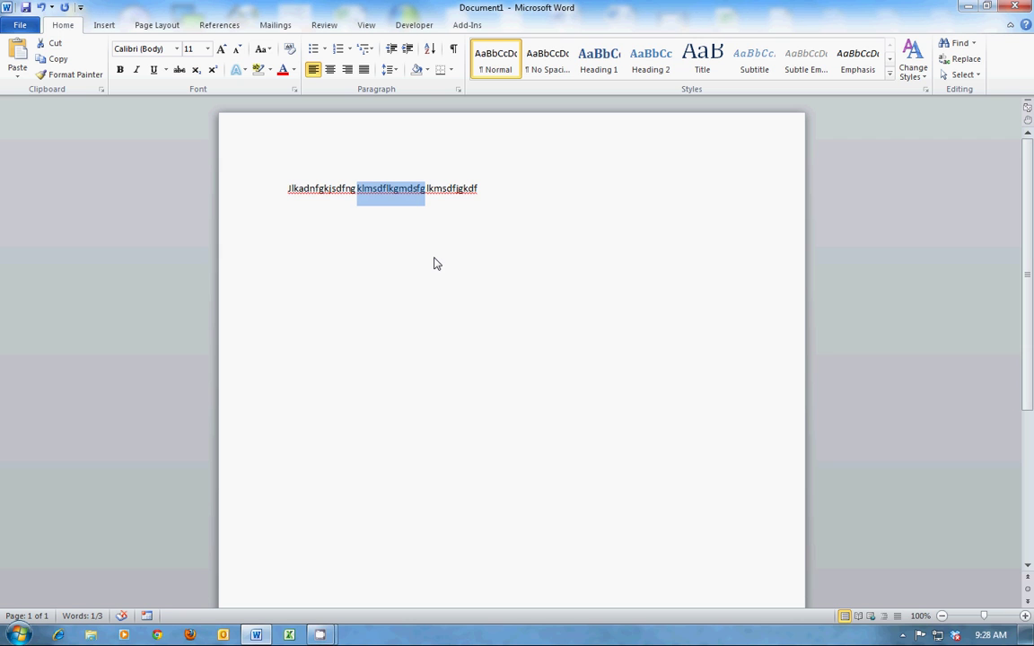
pyautogui.click(327, 27)
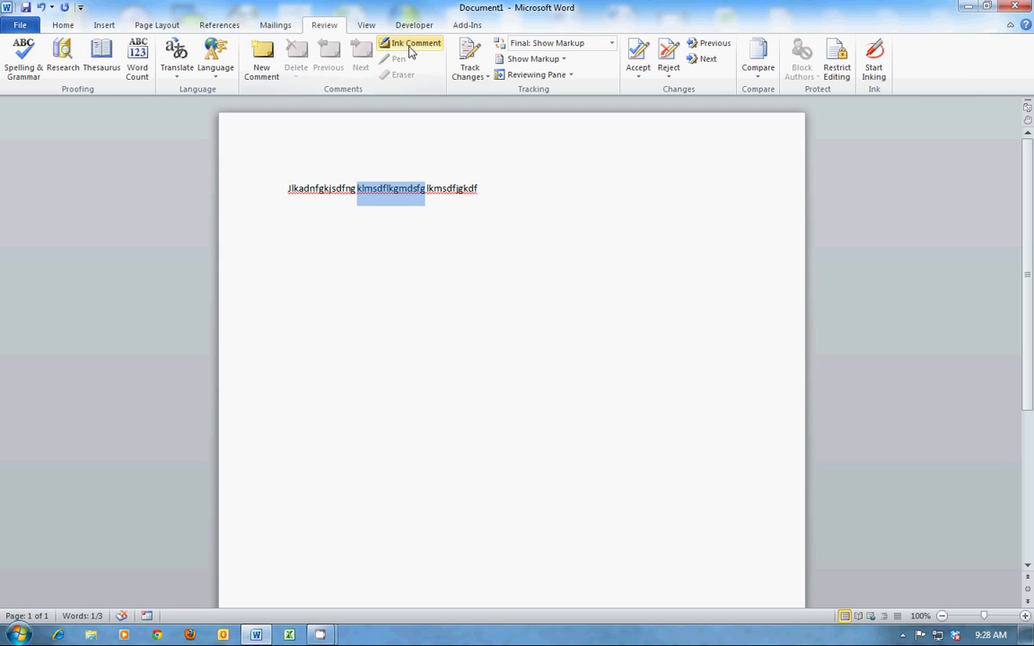
pyautogui.click(480, 53)
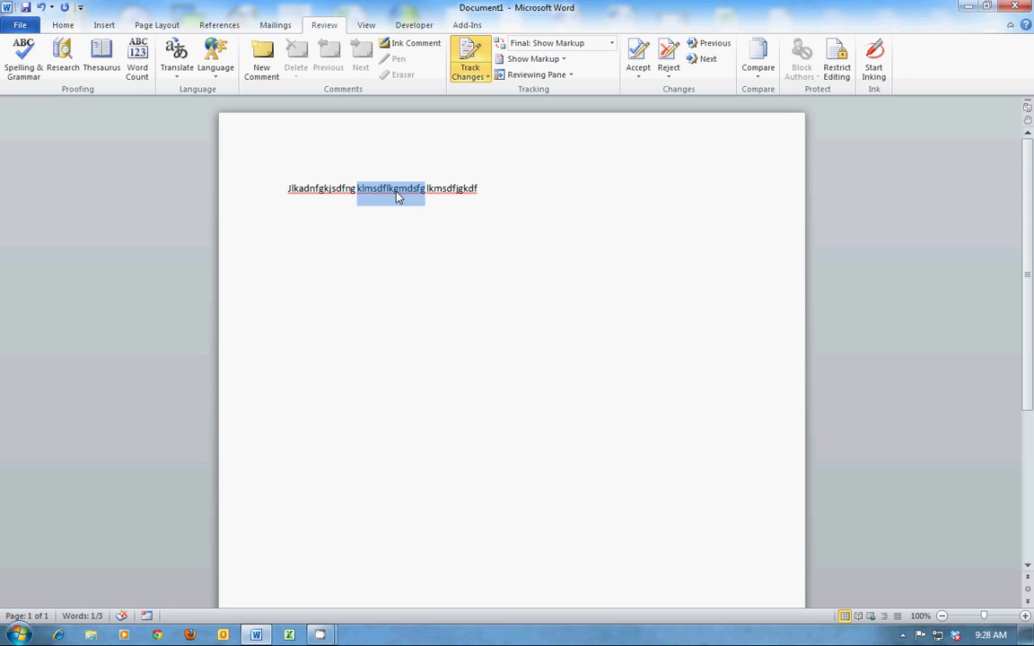
pyautogui.press('Delete')
pyautogui.press('super')
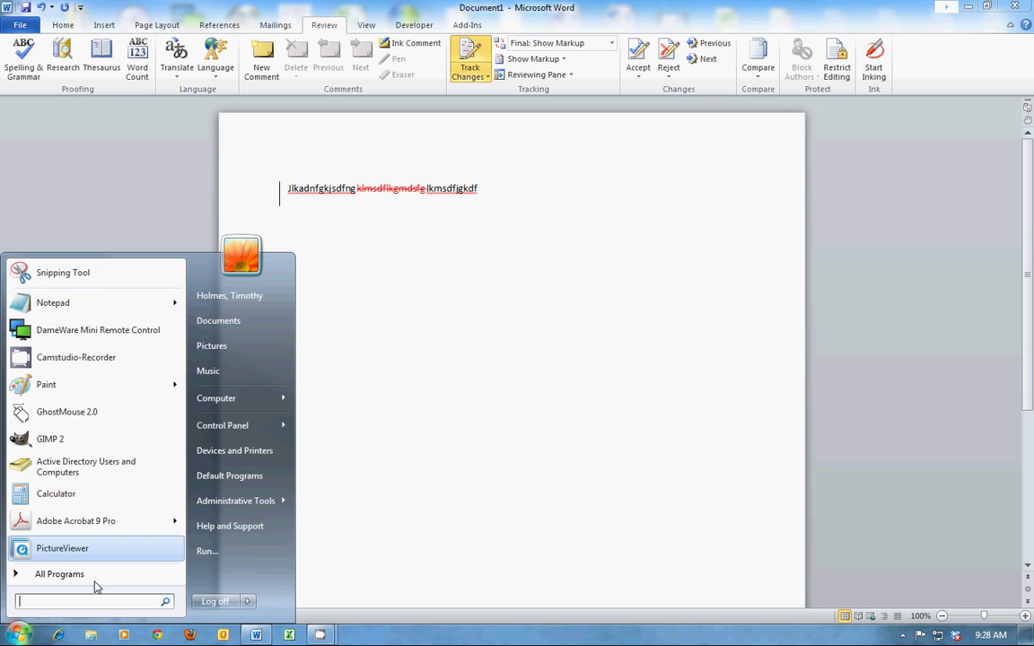
# Snip the line with its struck-through word in Snipping Tool and start a new Outlook message.
pyautogui.write('snipping')
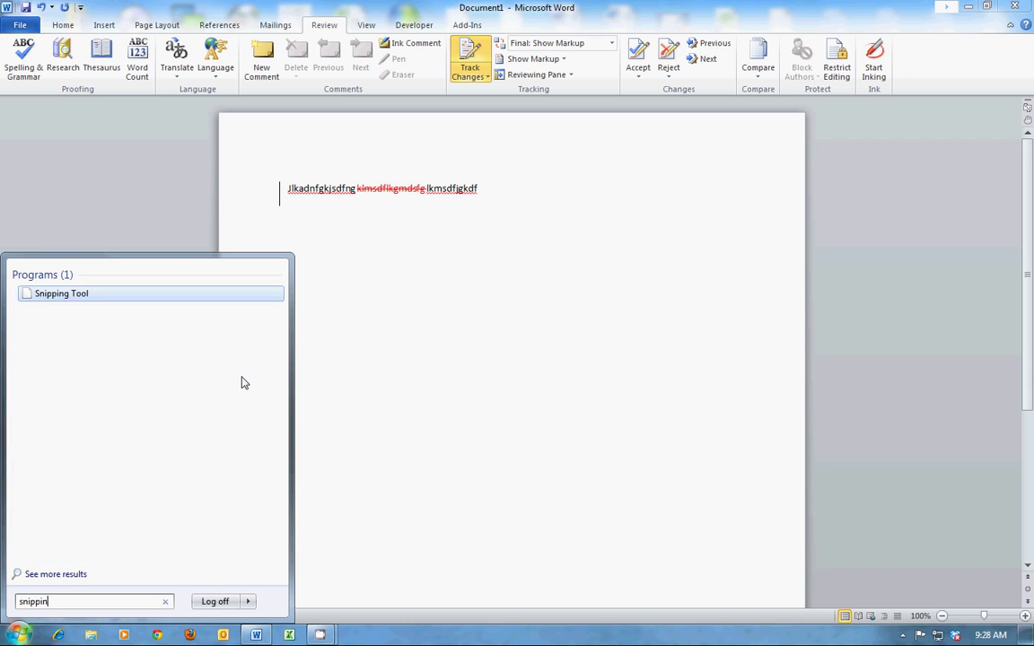
pyautogui.write(' tool')
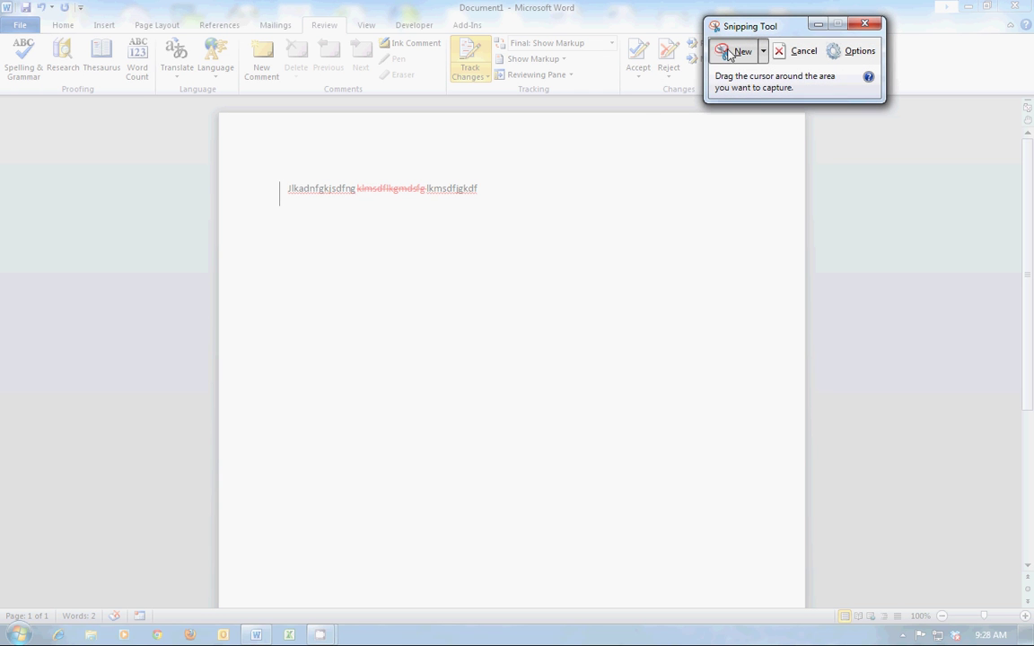
pyautogui.moveTo(251, 142); pyautogui.dragTo(746, 424)
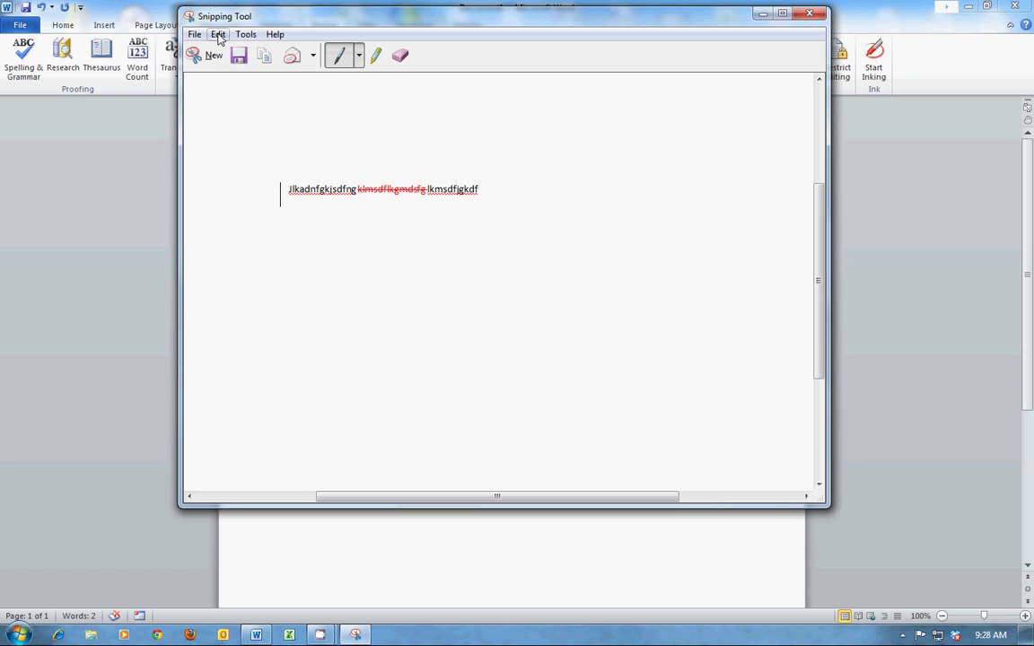
pyautogui.click(292, 55)
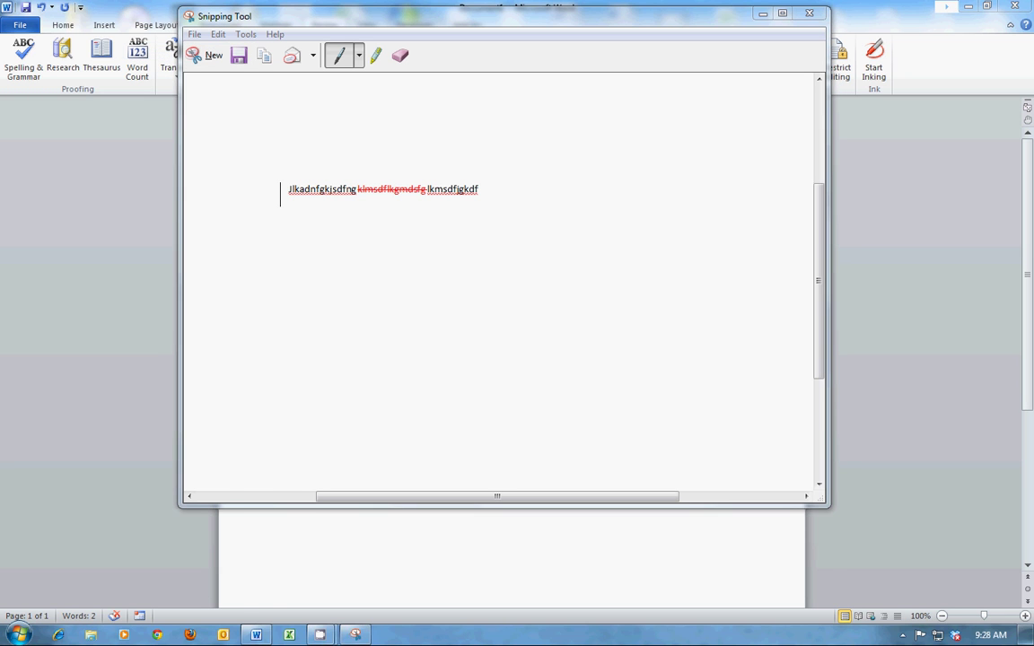
# Paste the snip image into the message body, then close the message unsaved.
pyautogui.click(311, 374)
pyautogui.rightClick(311, 374)
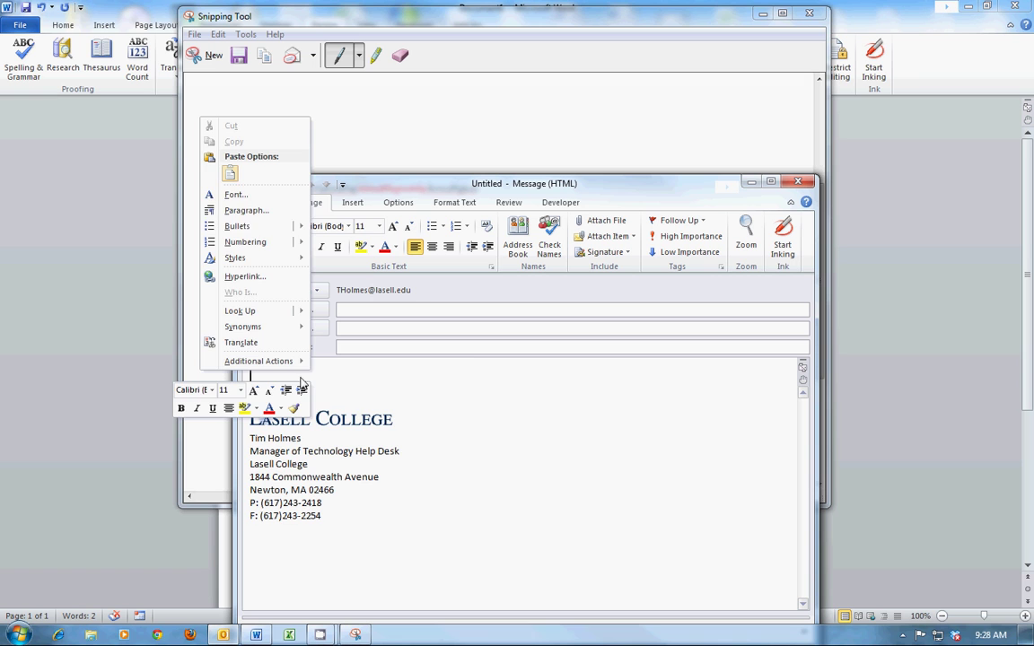
pyautogui.click(229, 177)
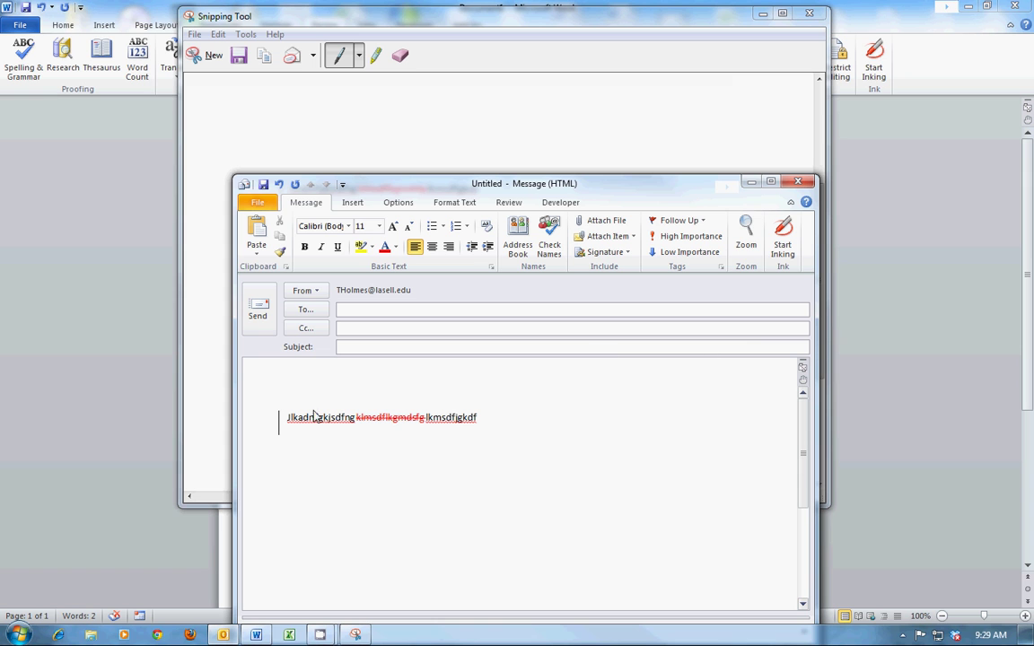
pyautogui.click(797, 181)
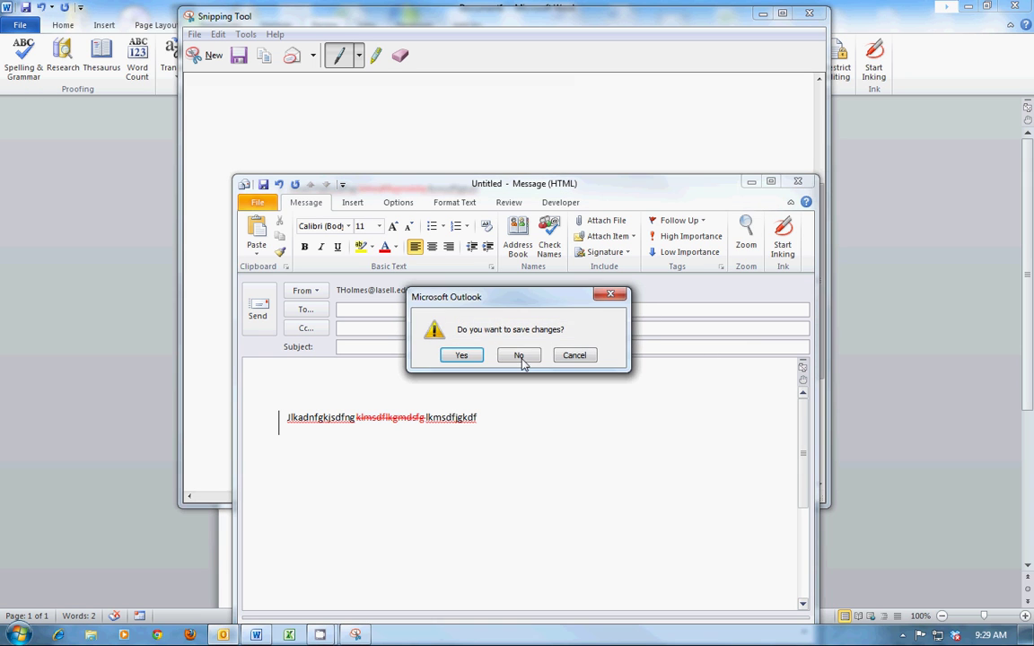
pyautogui.click(519, 356)
# Close Snipping Tool without saving the captured snip.
pyautogui.click(808, 14)
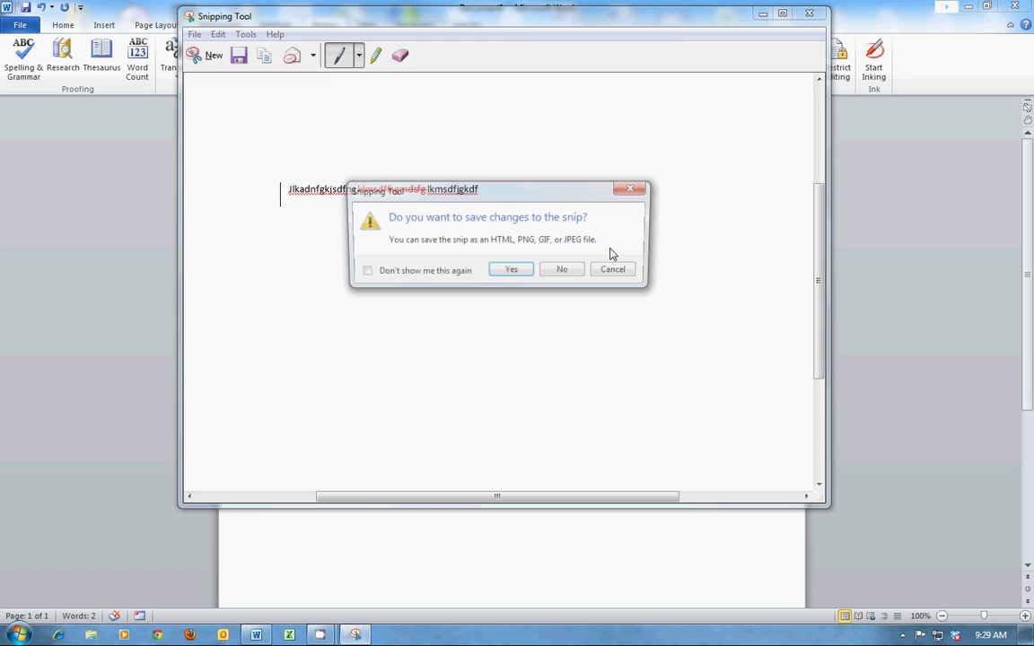
pyautogui.click(556, 269)
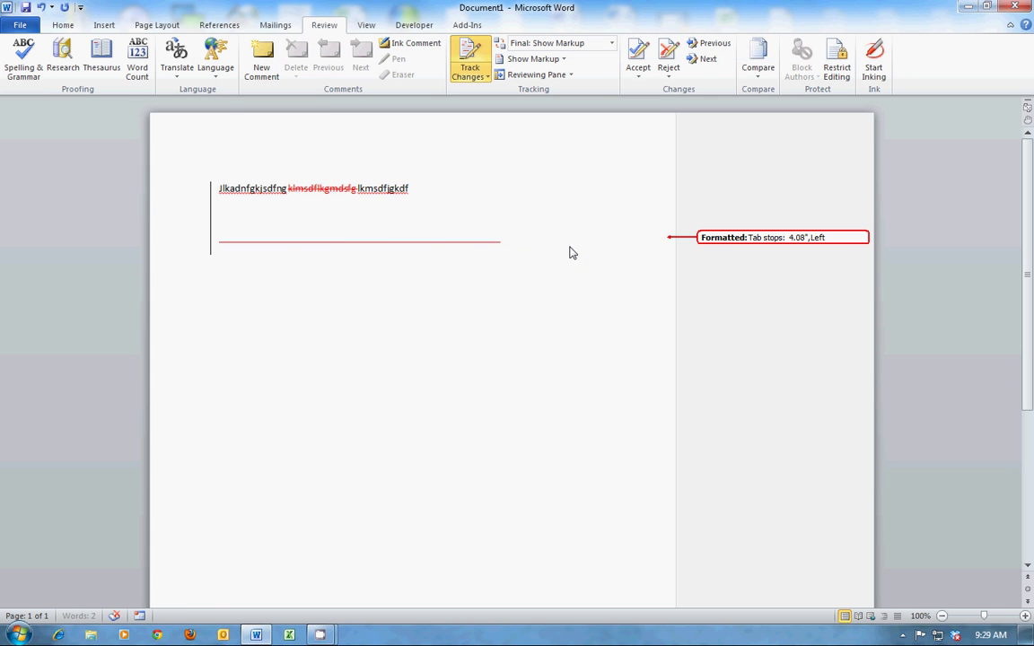